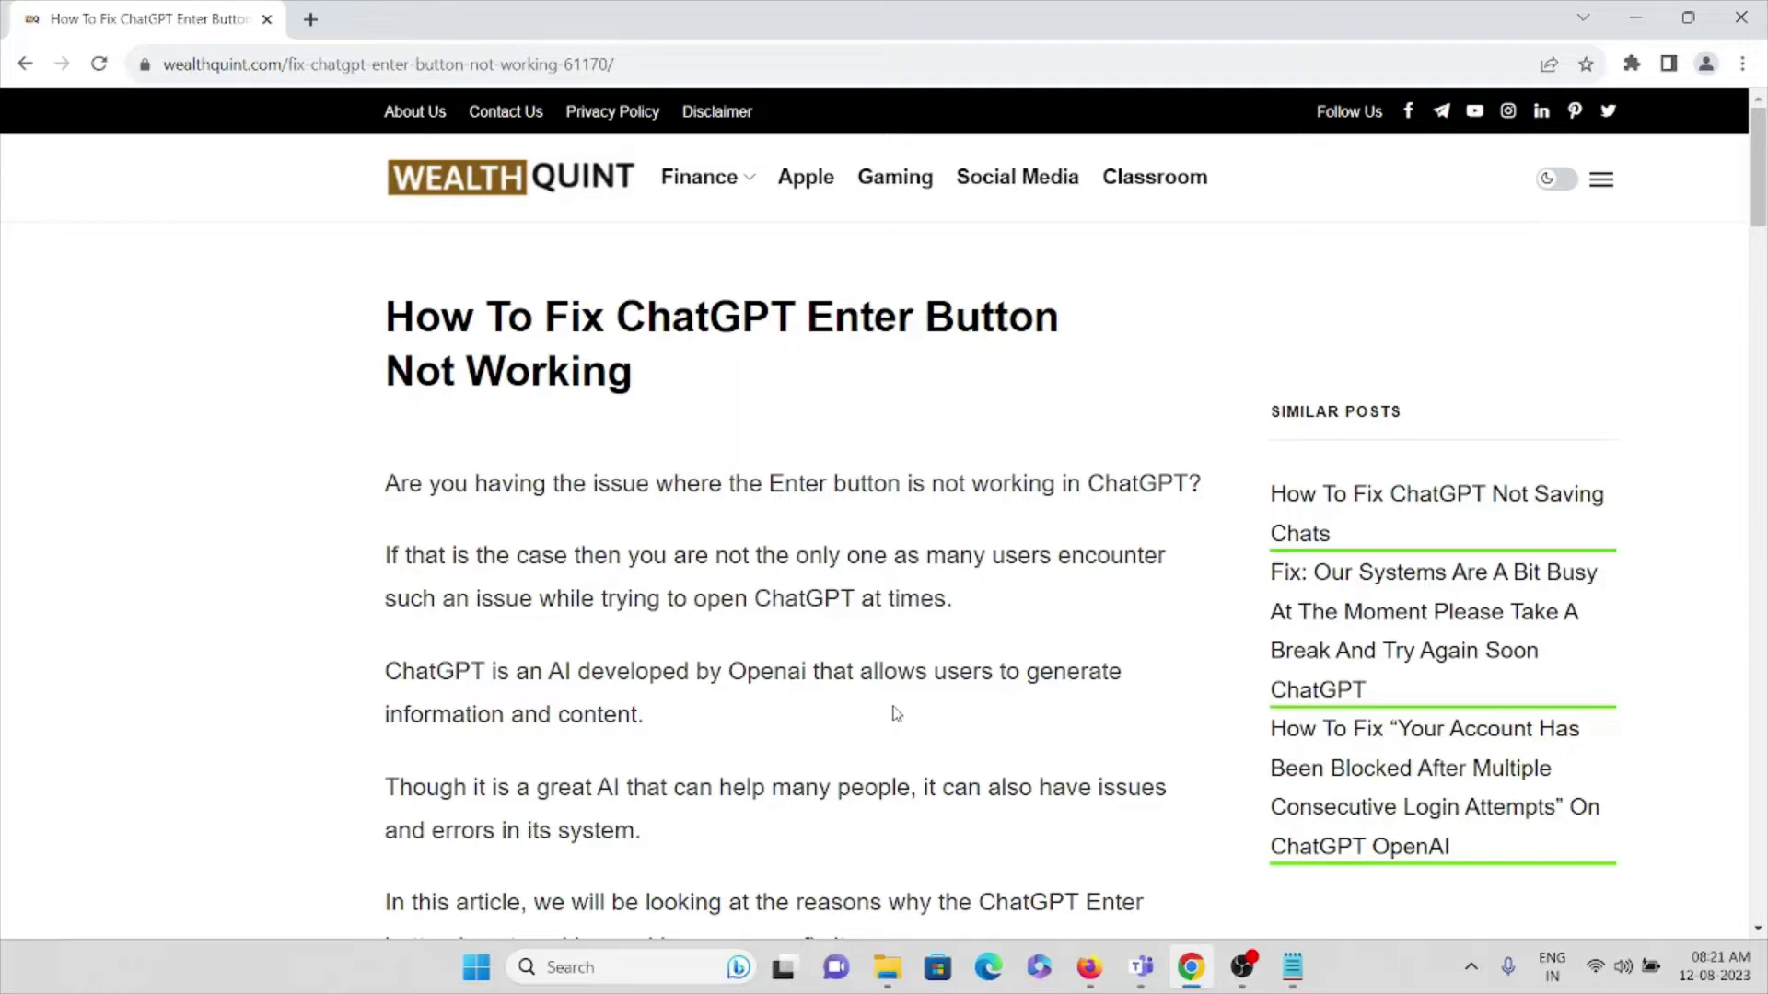
scroll(890, 714, "down", 2)
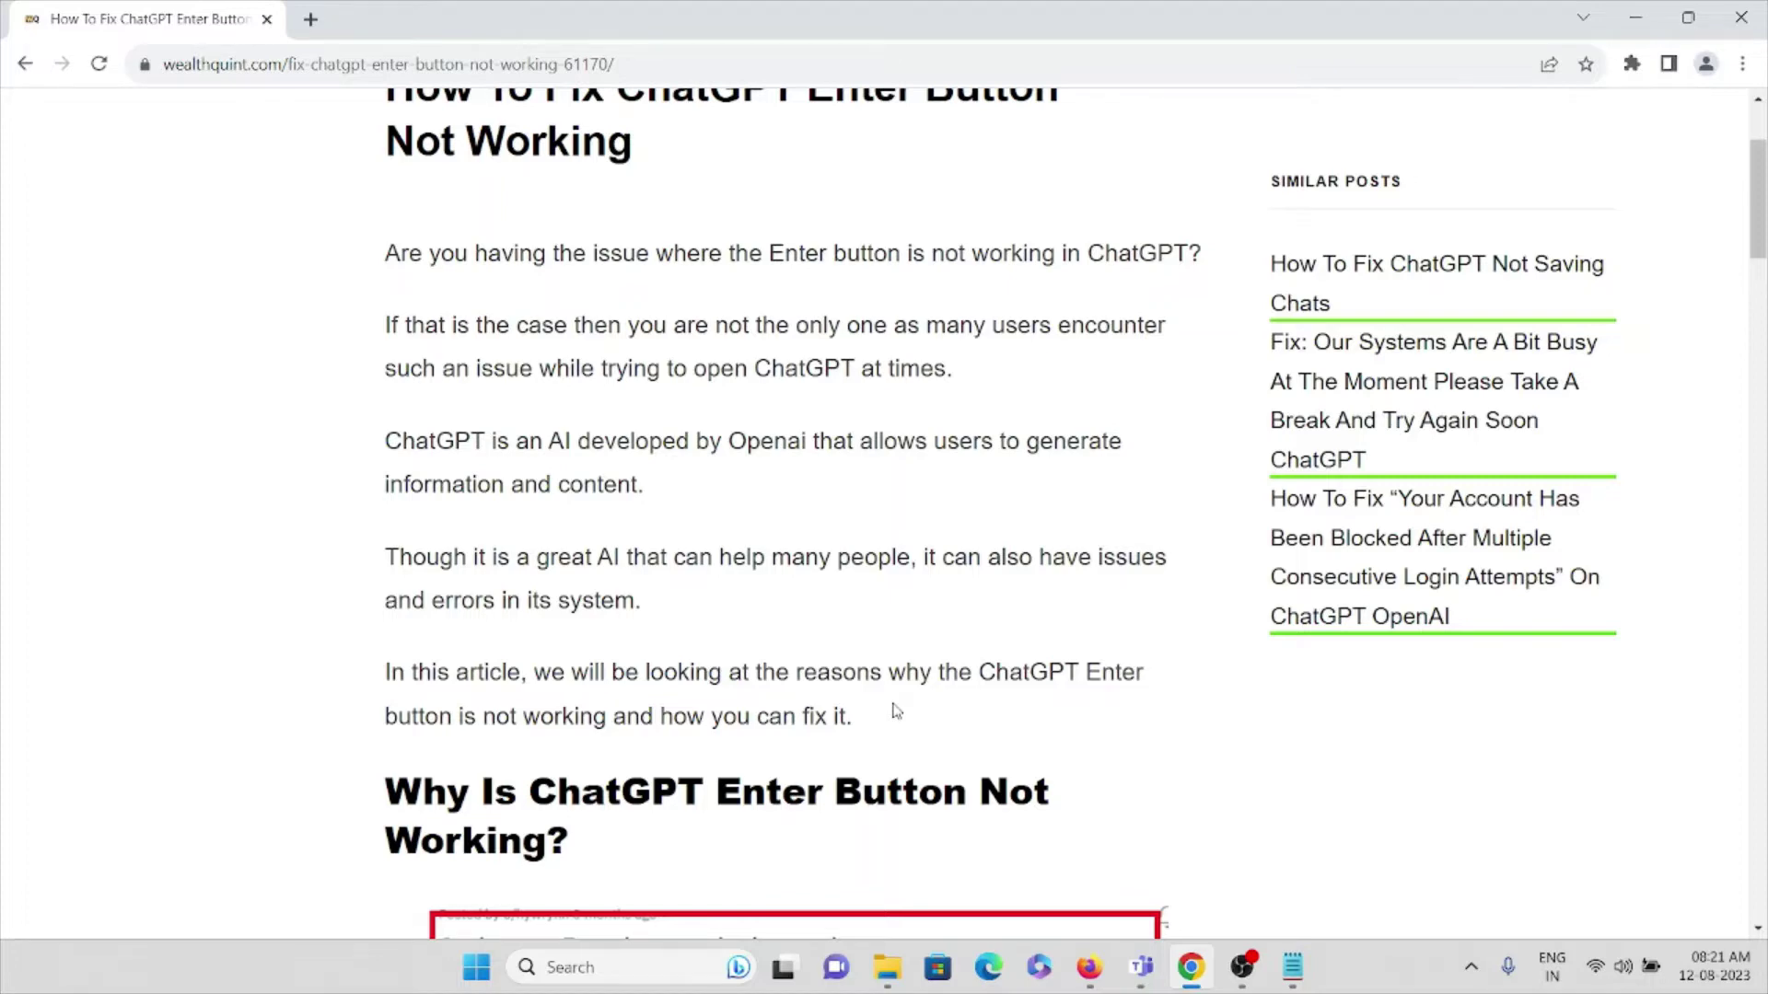
scroll(893, 710, "down", 3)
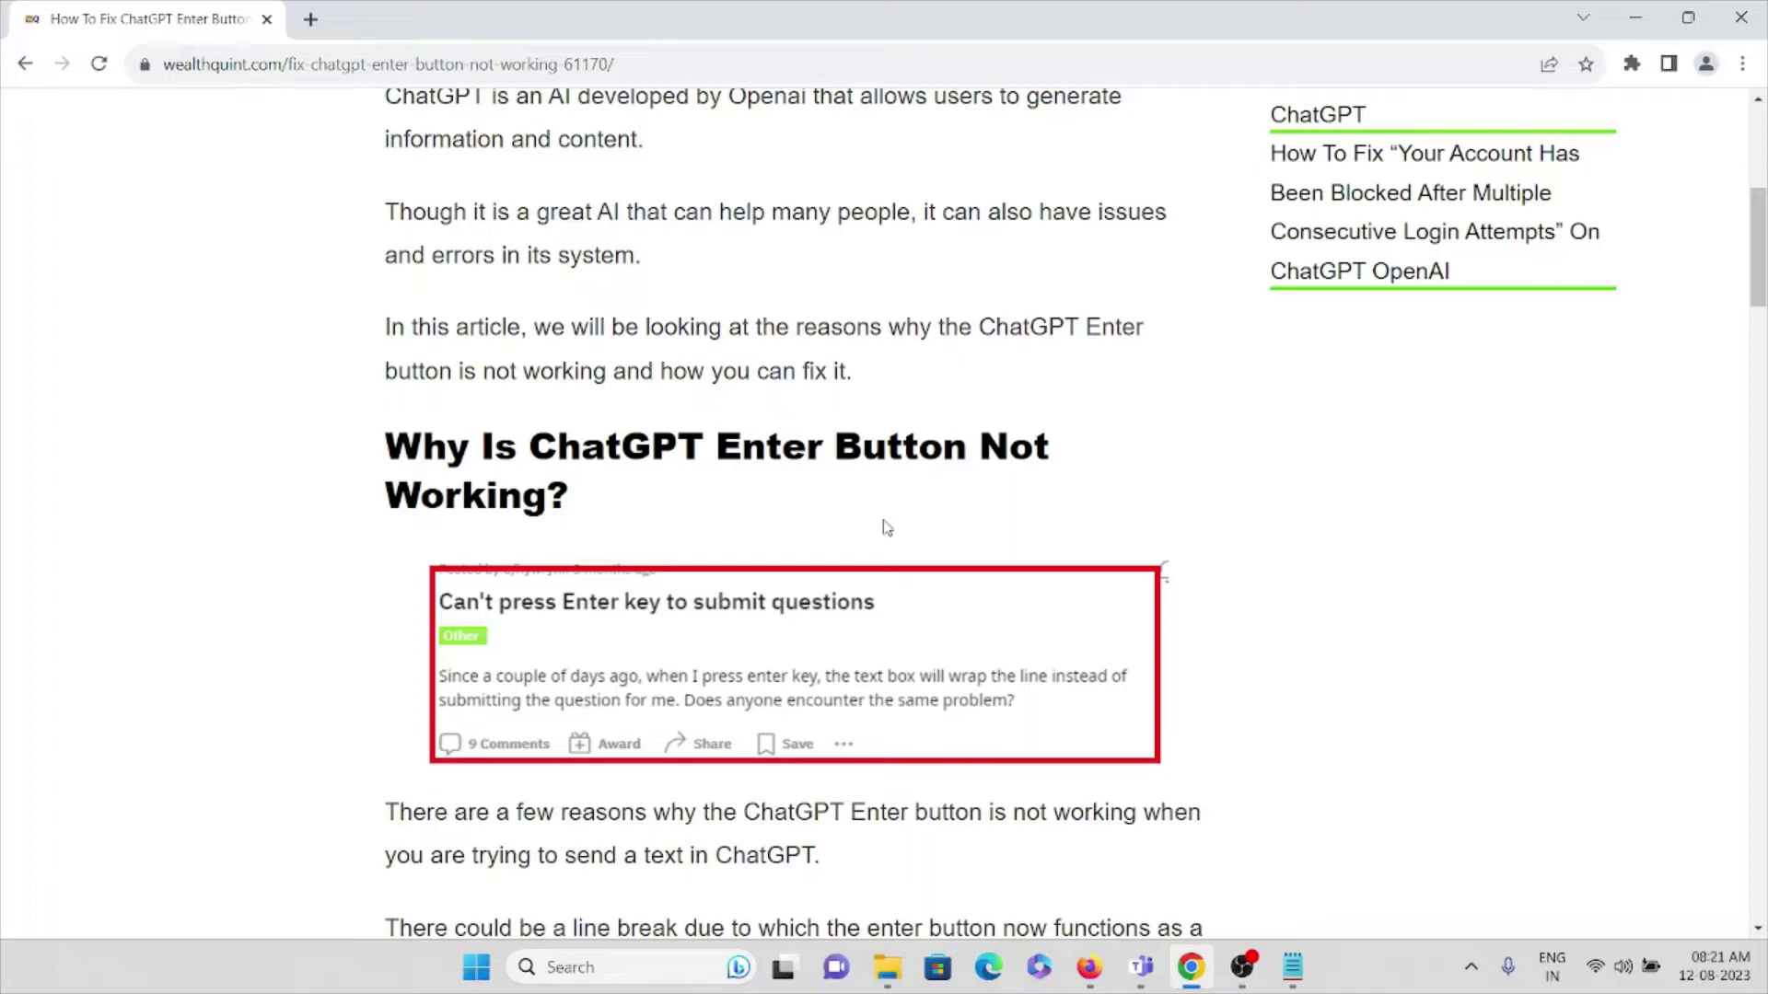
scroll(886, 528, "down", 1)
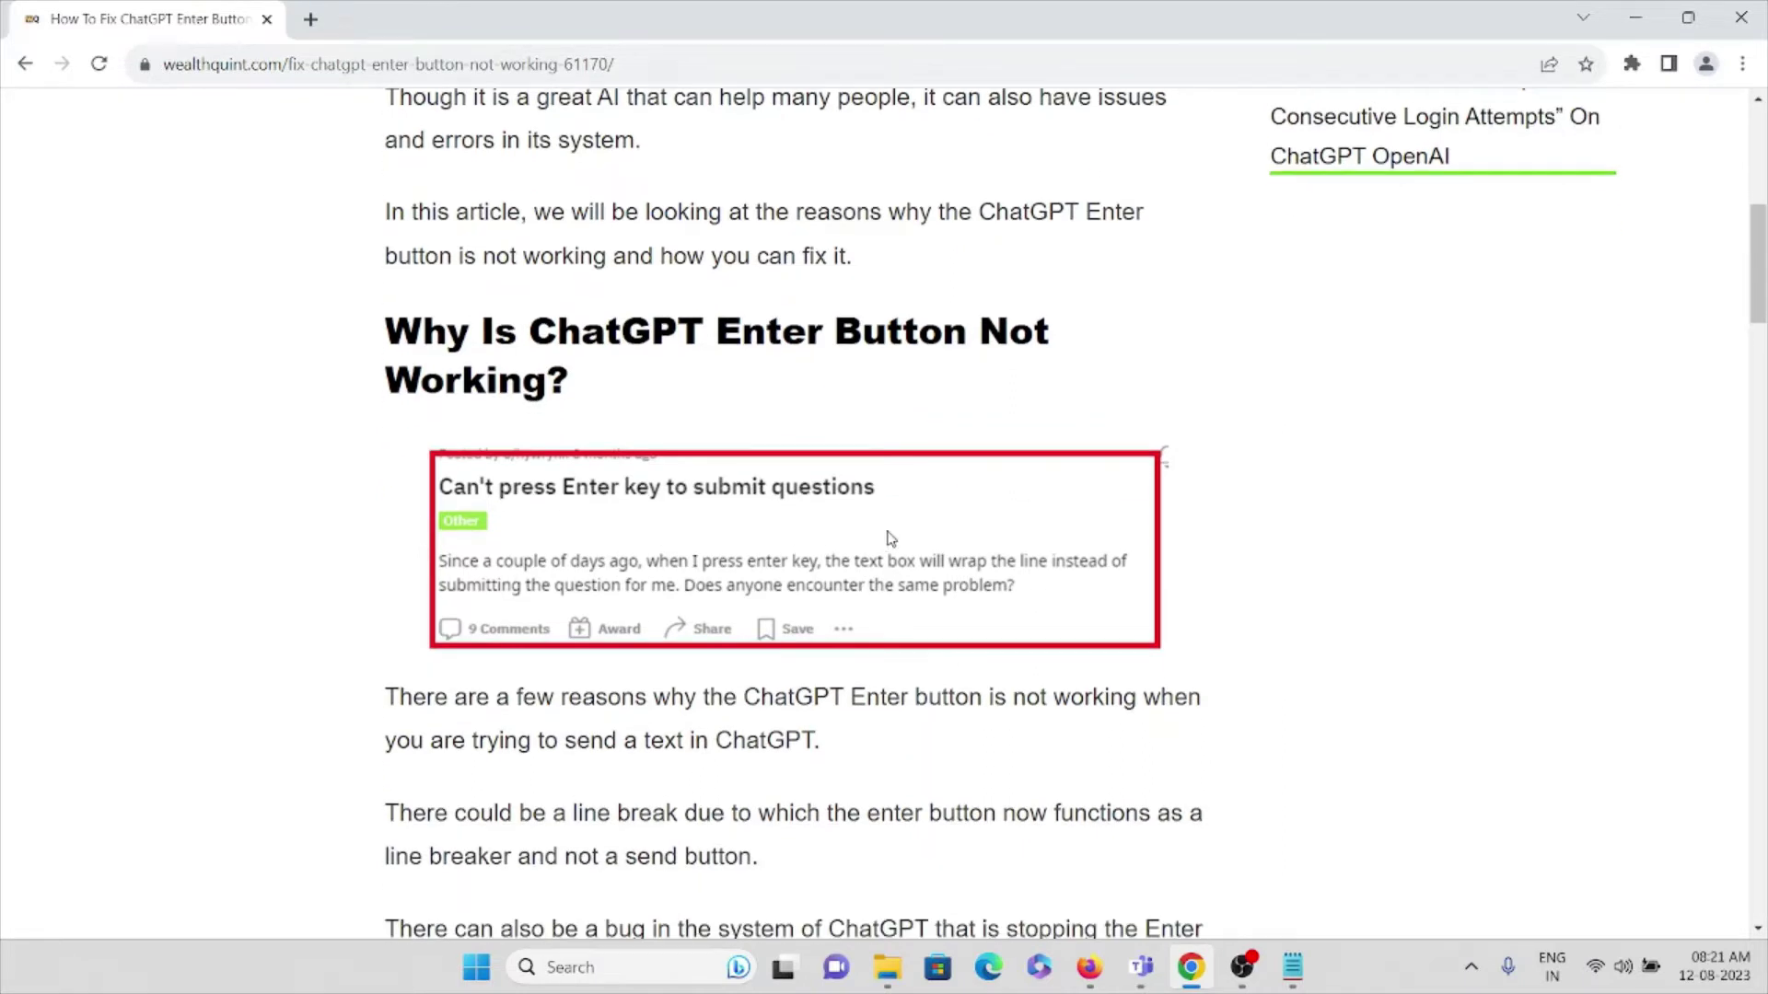
scroll(892, 540, "down", 1)
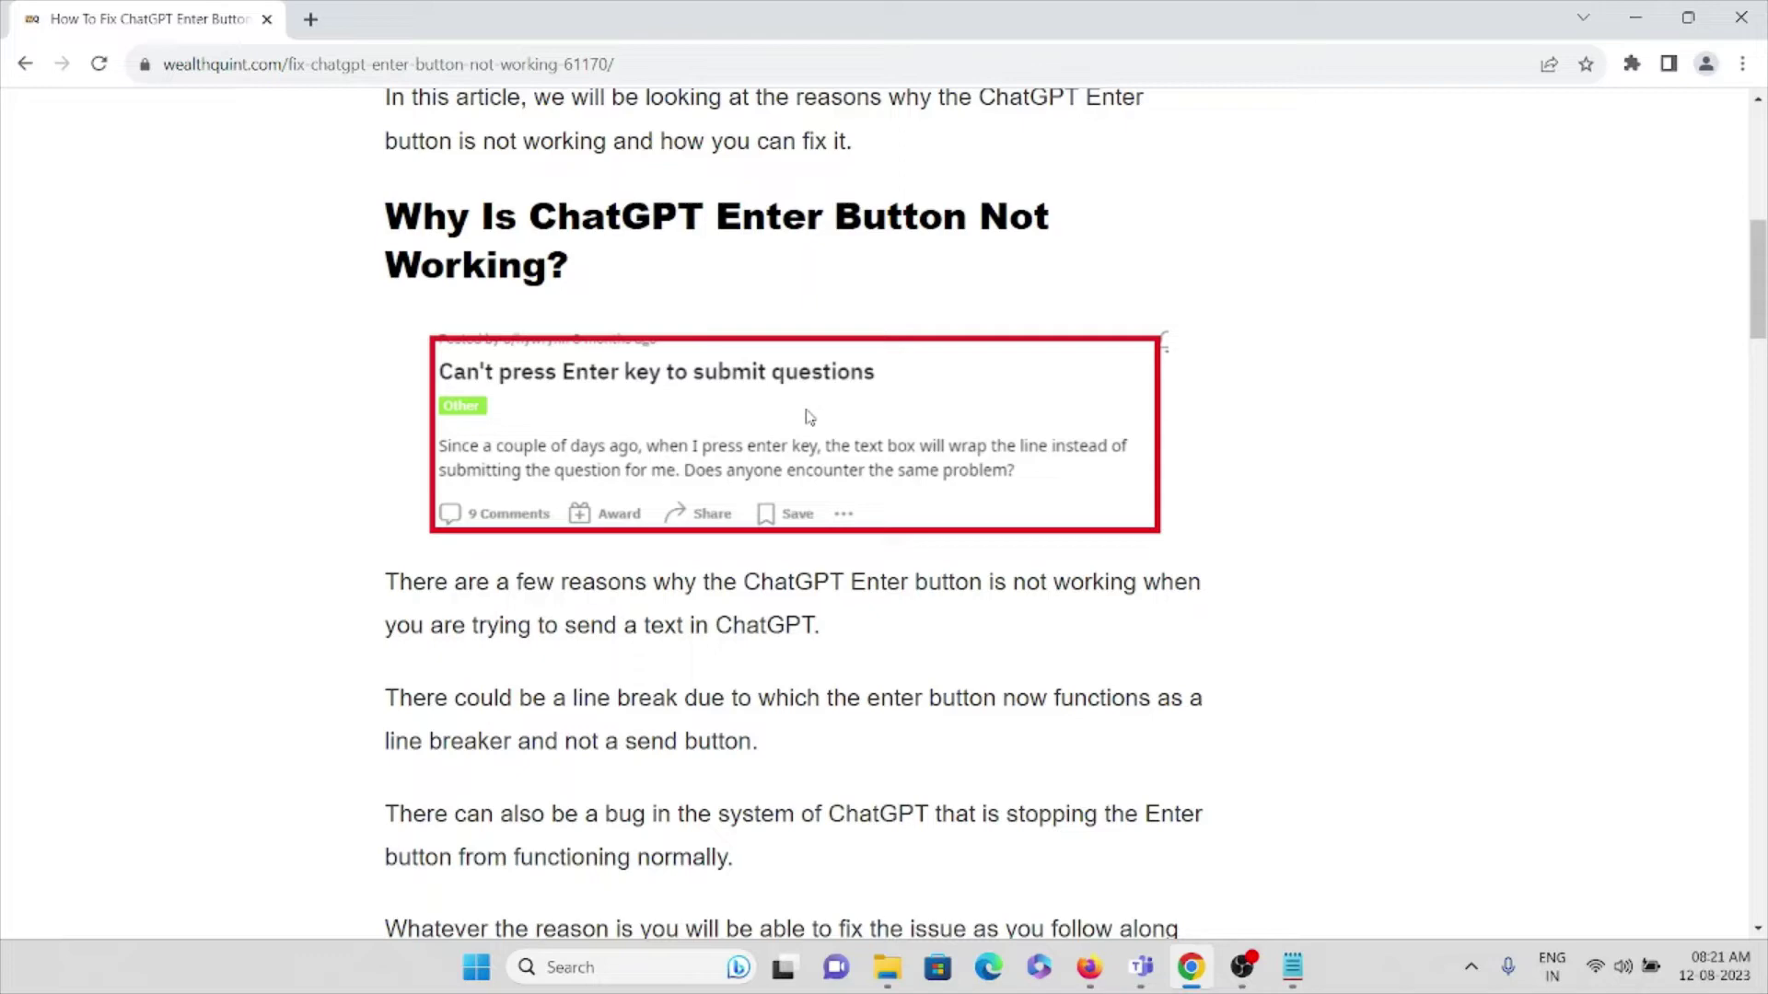
scroll(820, 451, "down", 2)
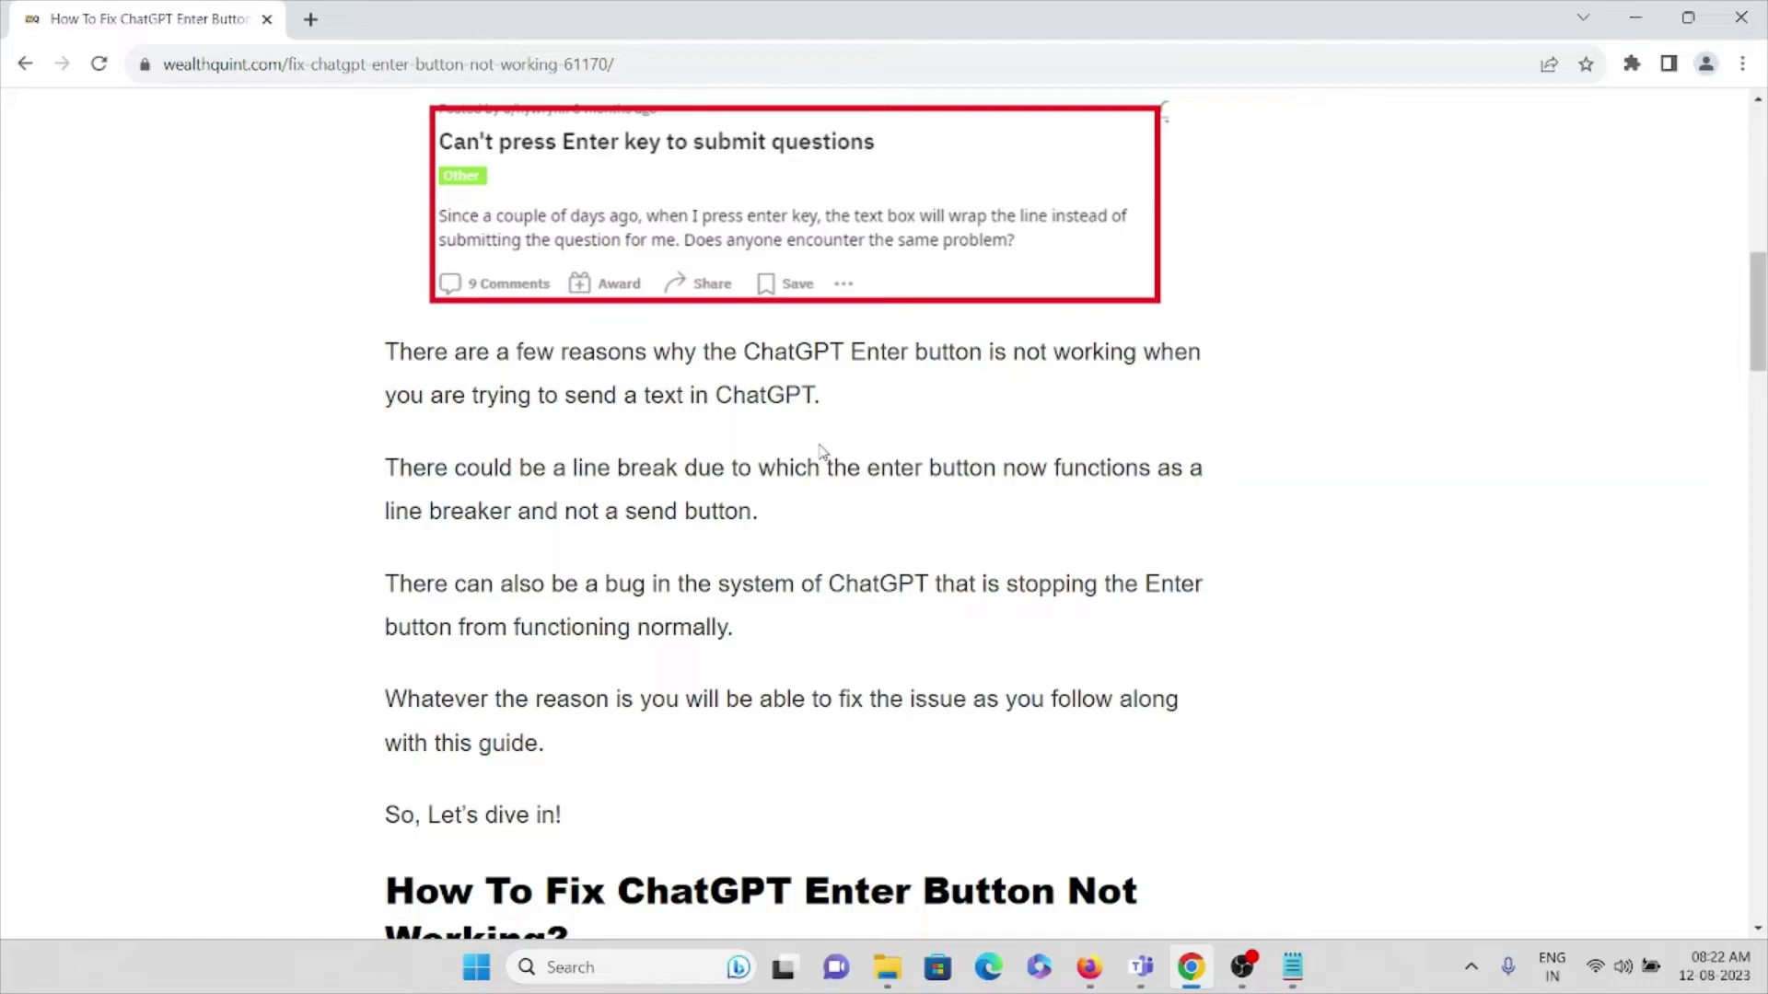
scroll(879, 489, "down", 2)
scroll(906, 488, "down", 2)
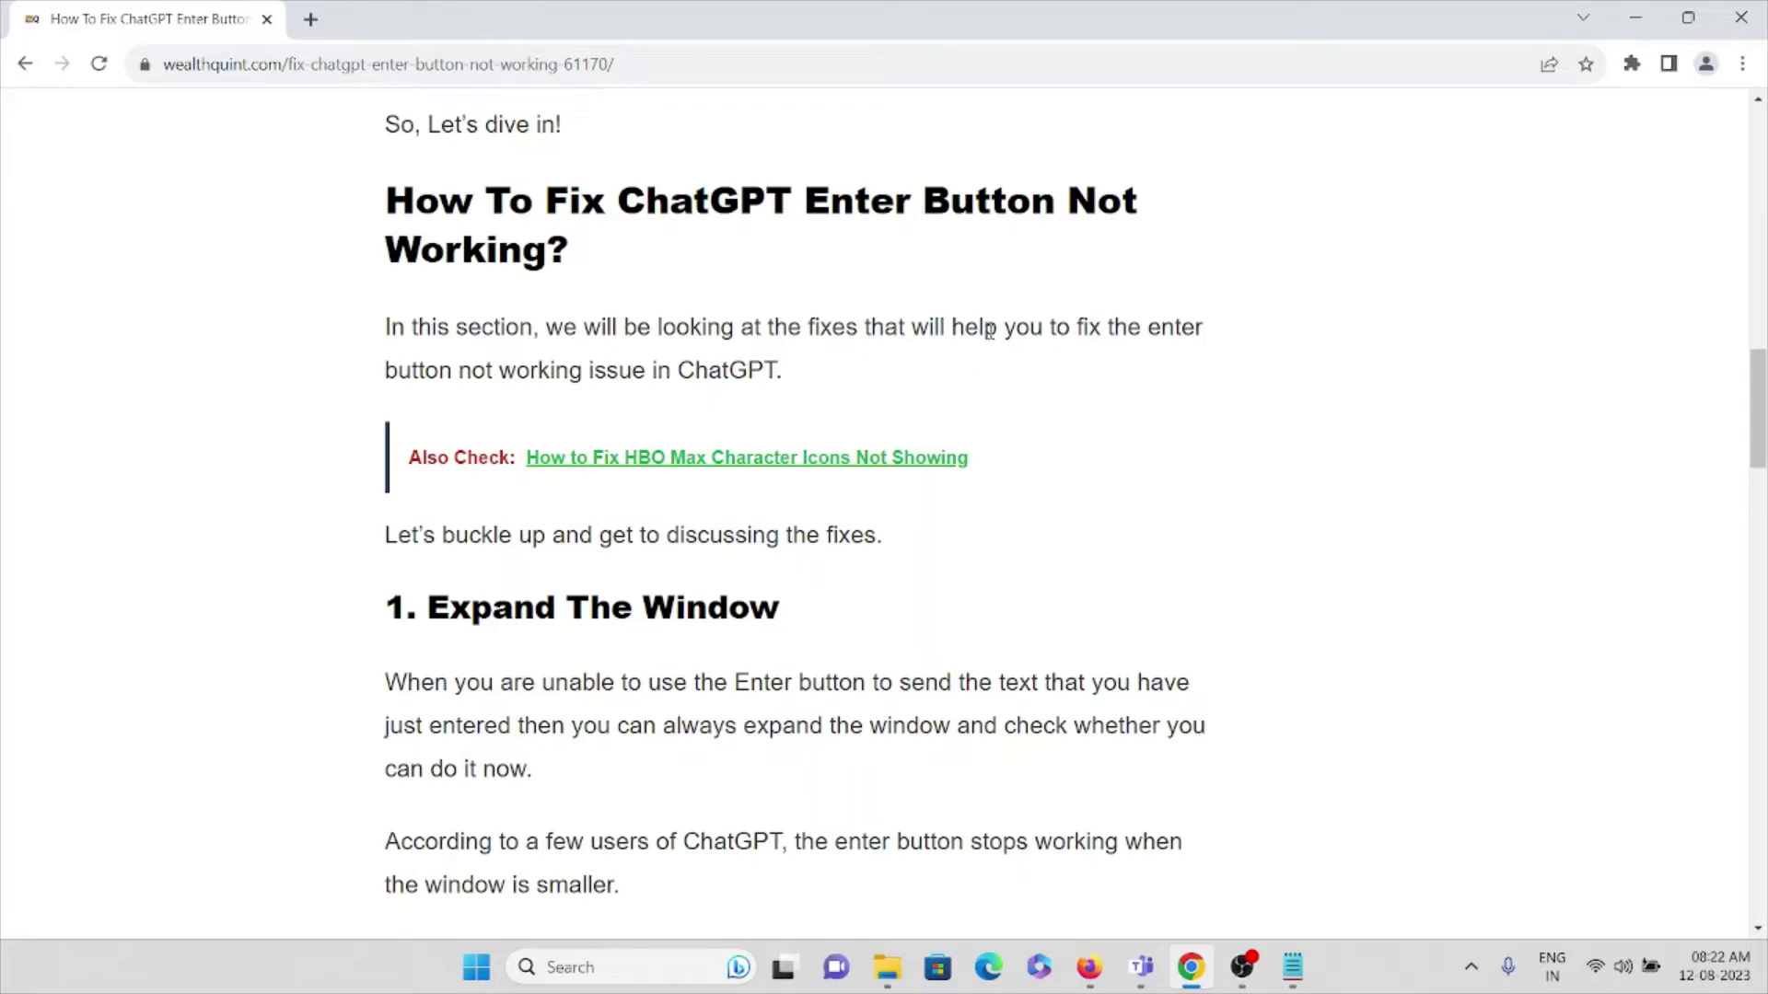
scroll(1000, 321, "down", 2)
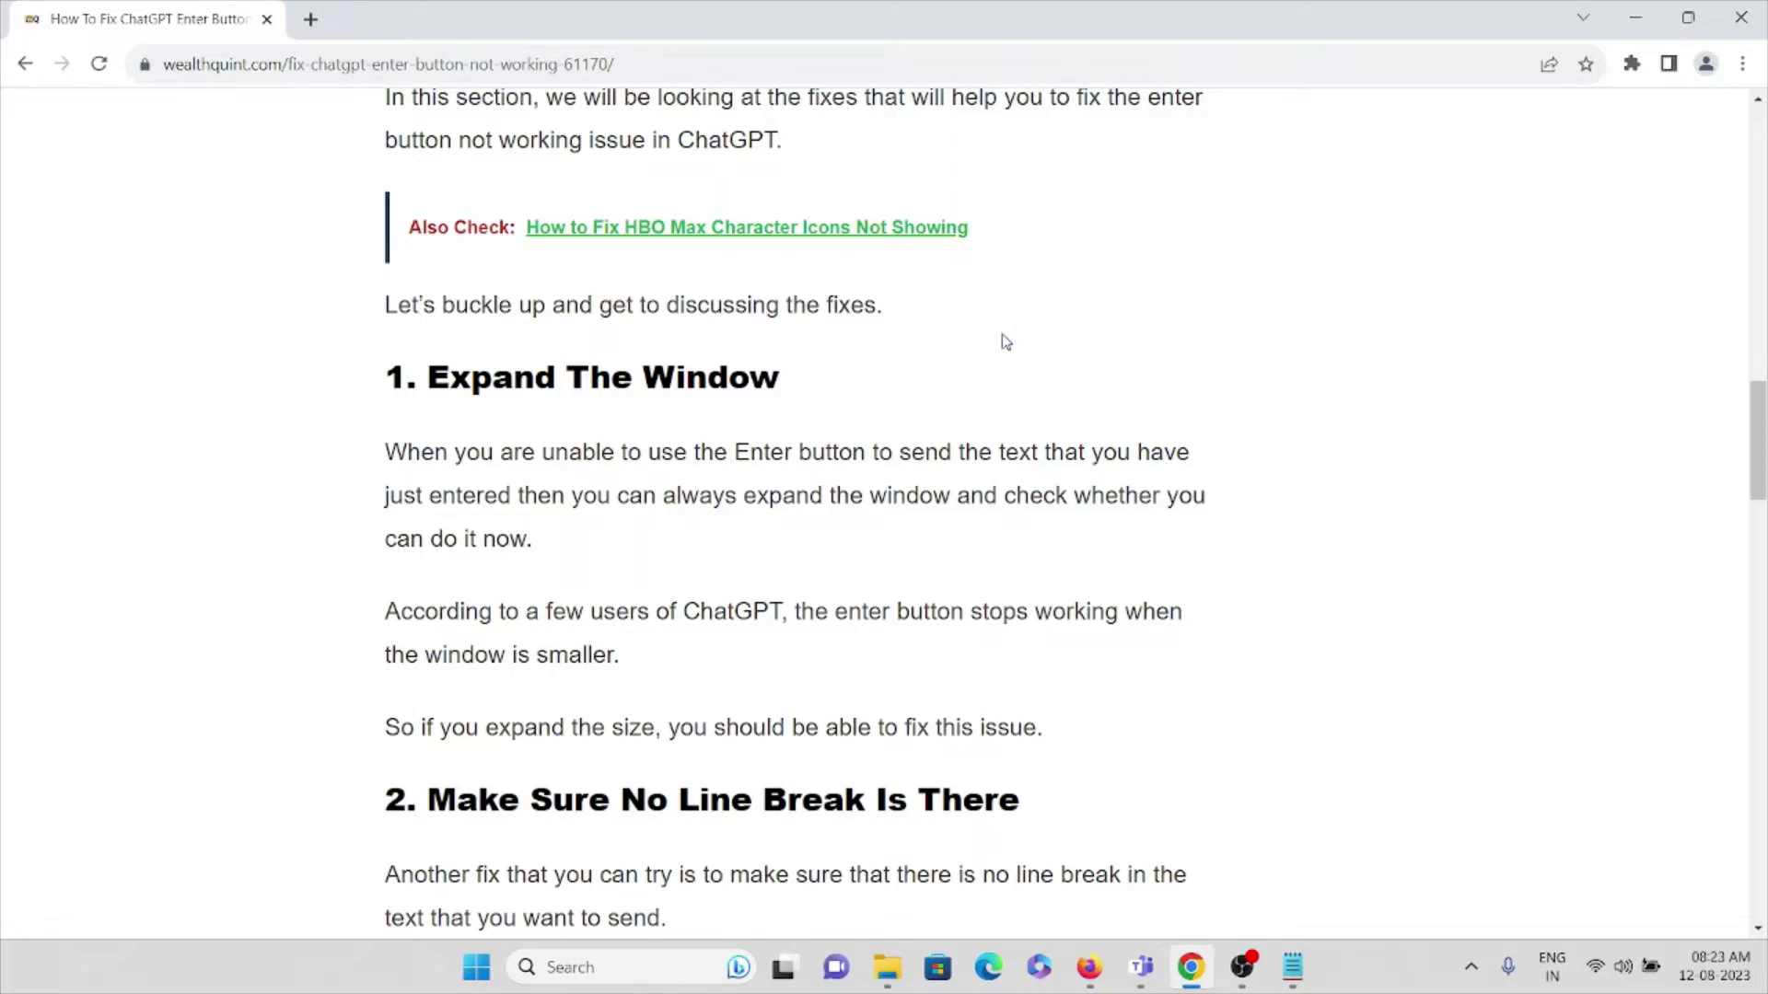
Search 'chatgpt' in a new tab, detach it into its own window, and maximize the ChatGPT login page
left_click(313, 21)
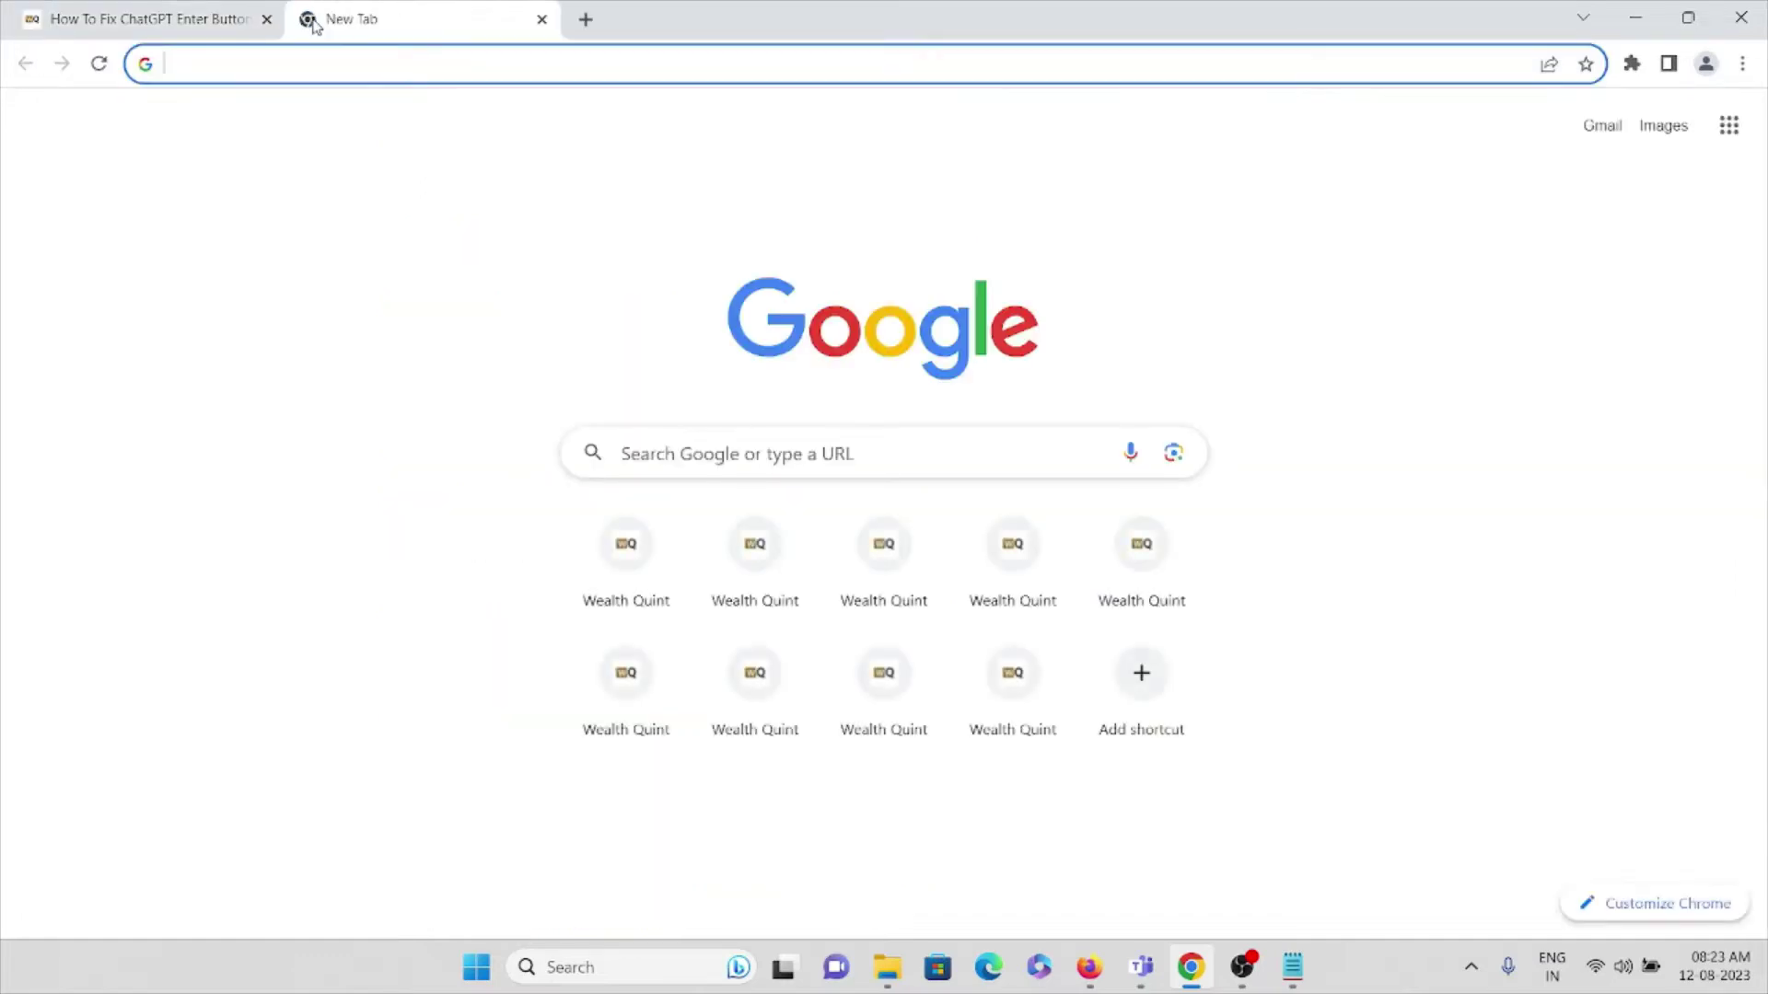
type("chat")
key("Return")
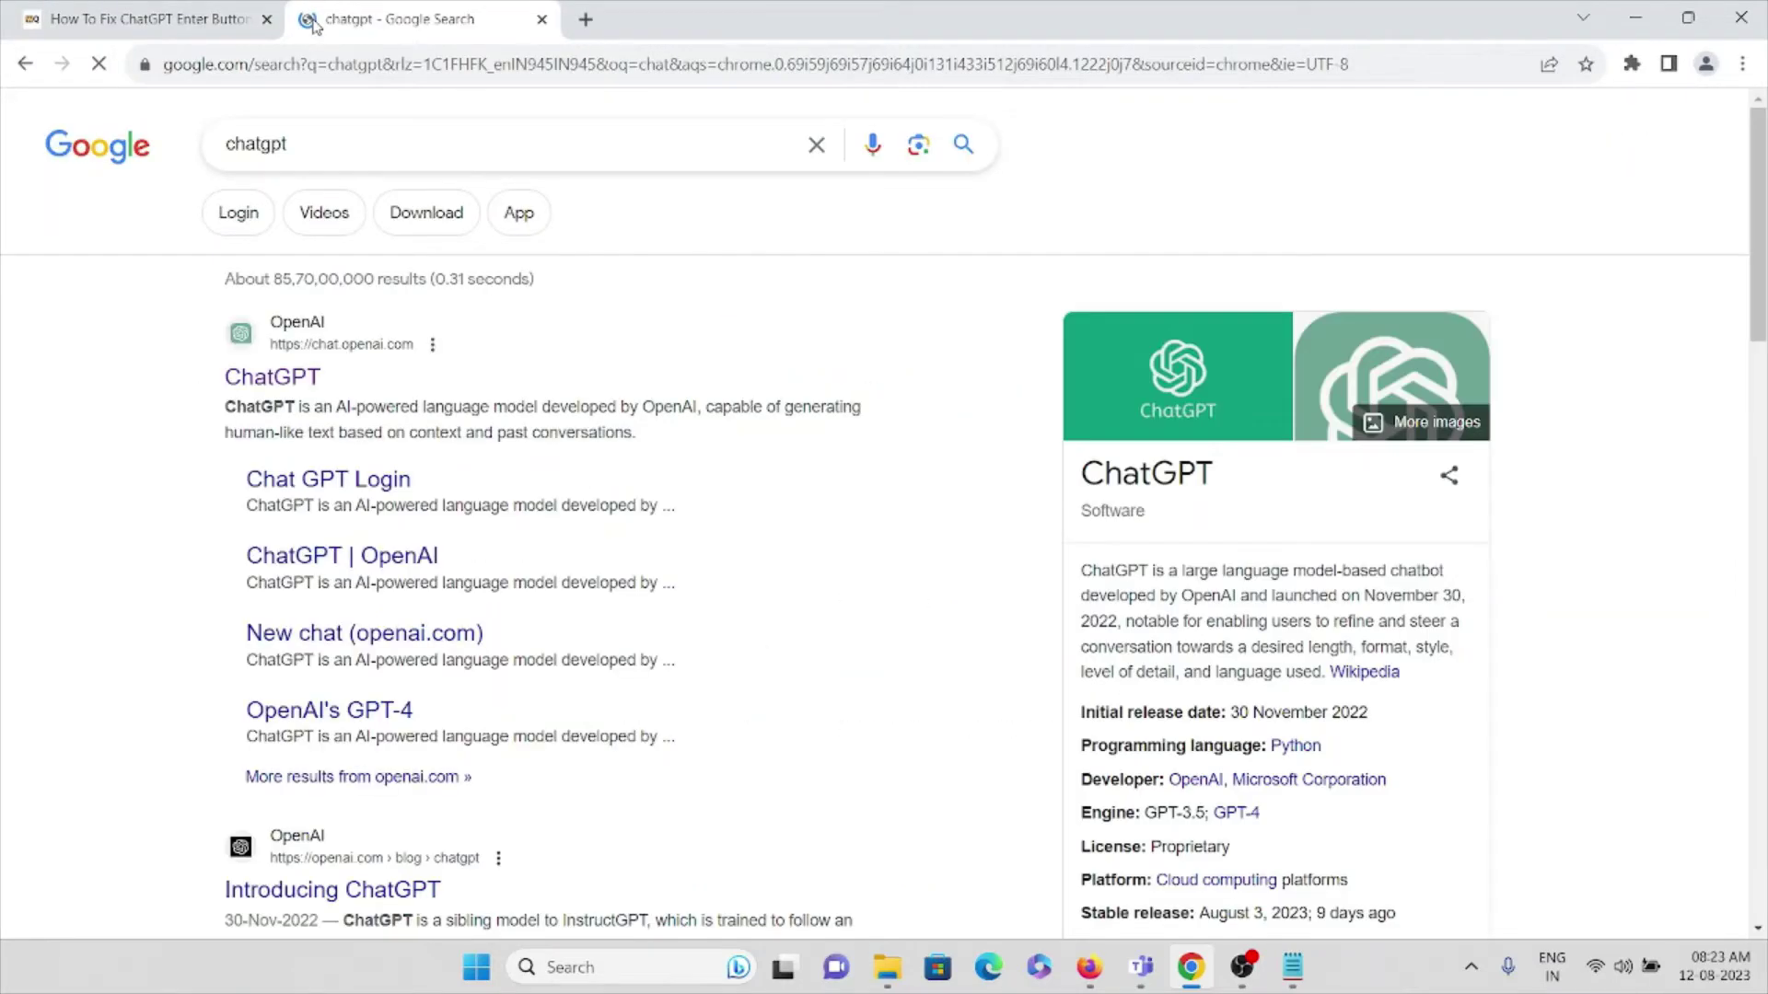
left_click_drag(315, 25, 775, 93)
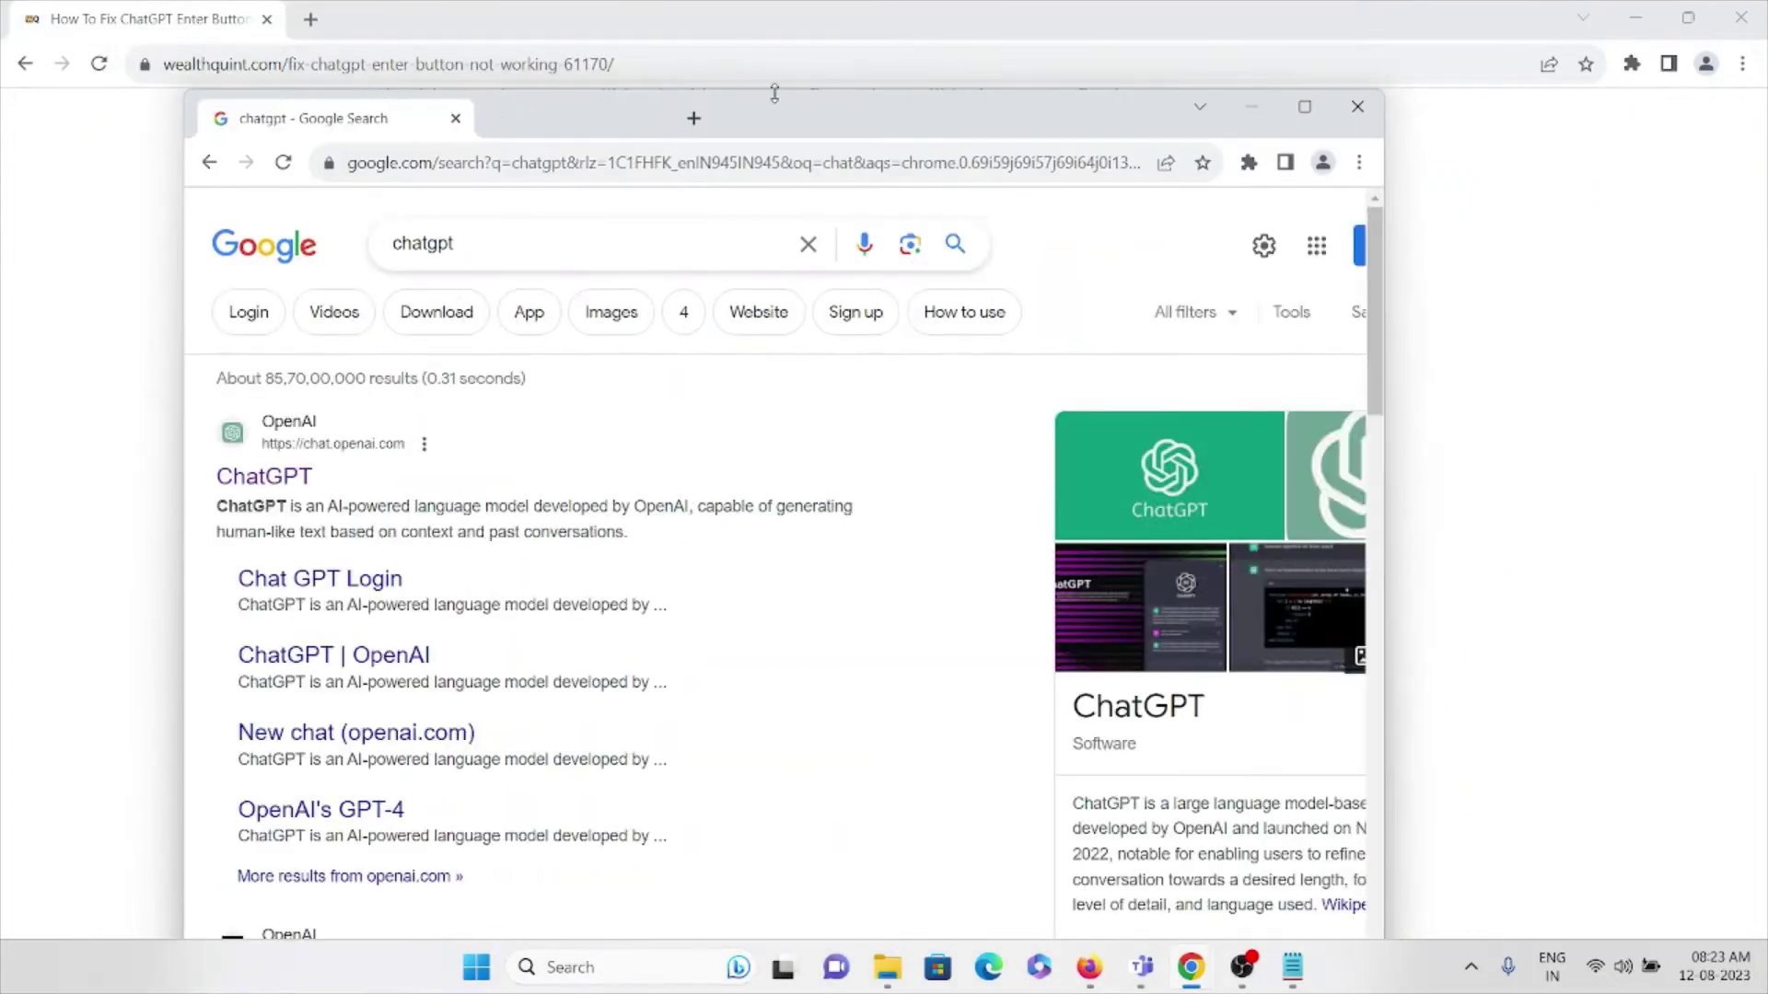
left_click(276, 482)
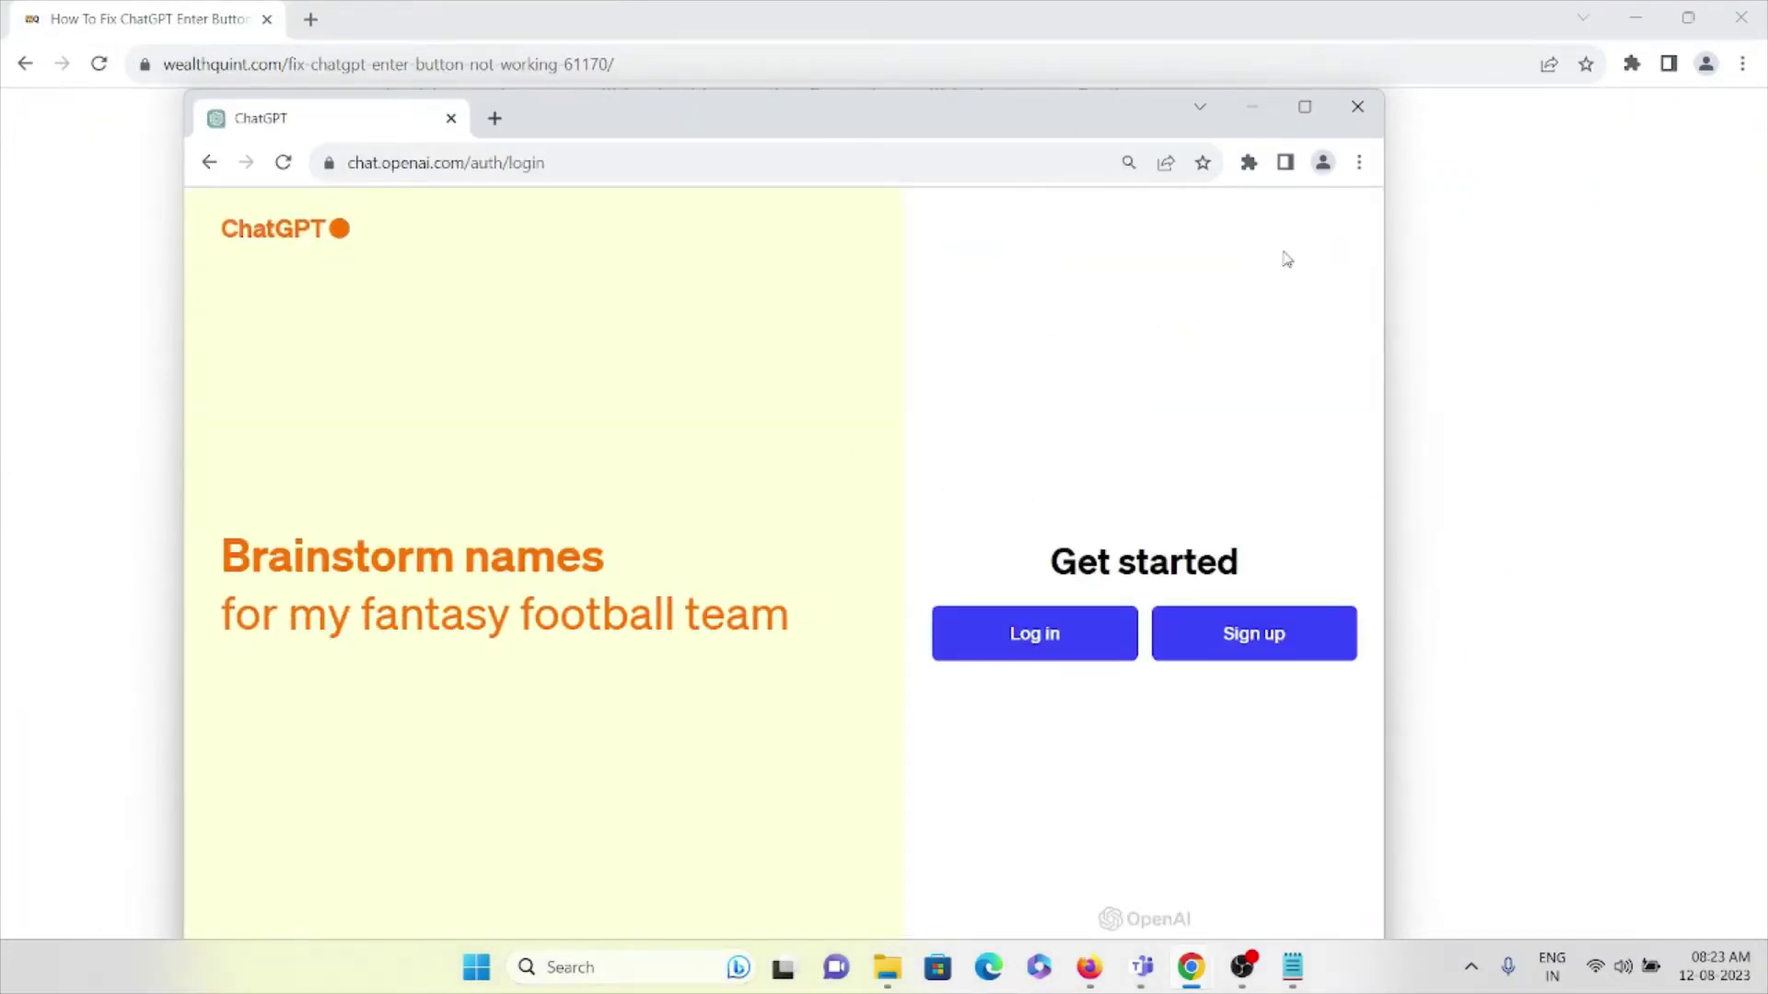
left_click_drag(1055, 120, 1106, 61)
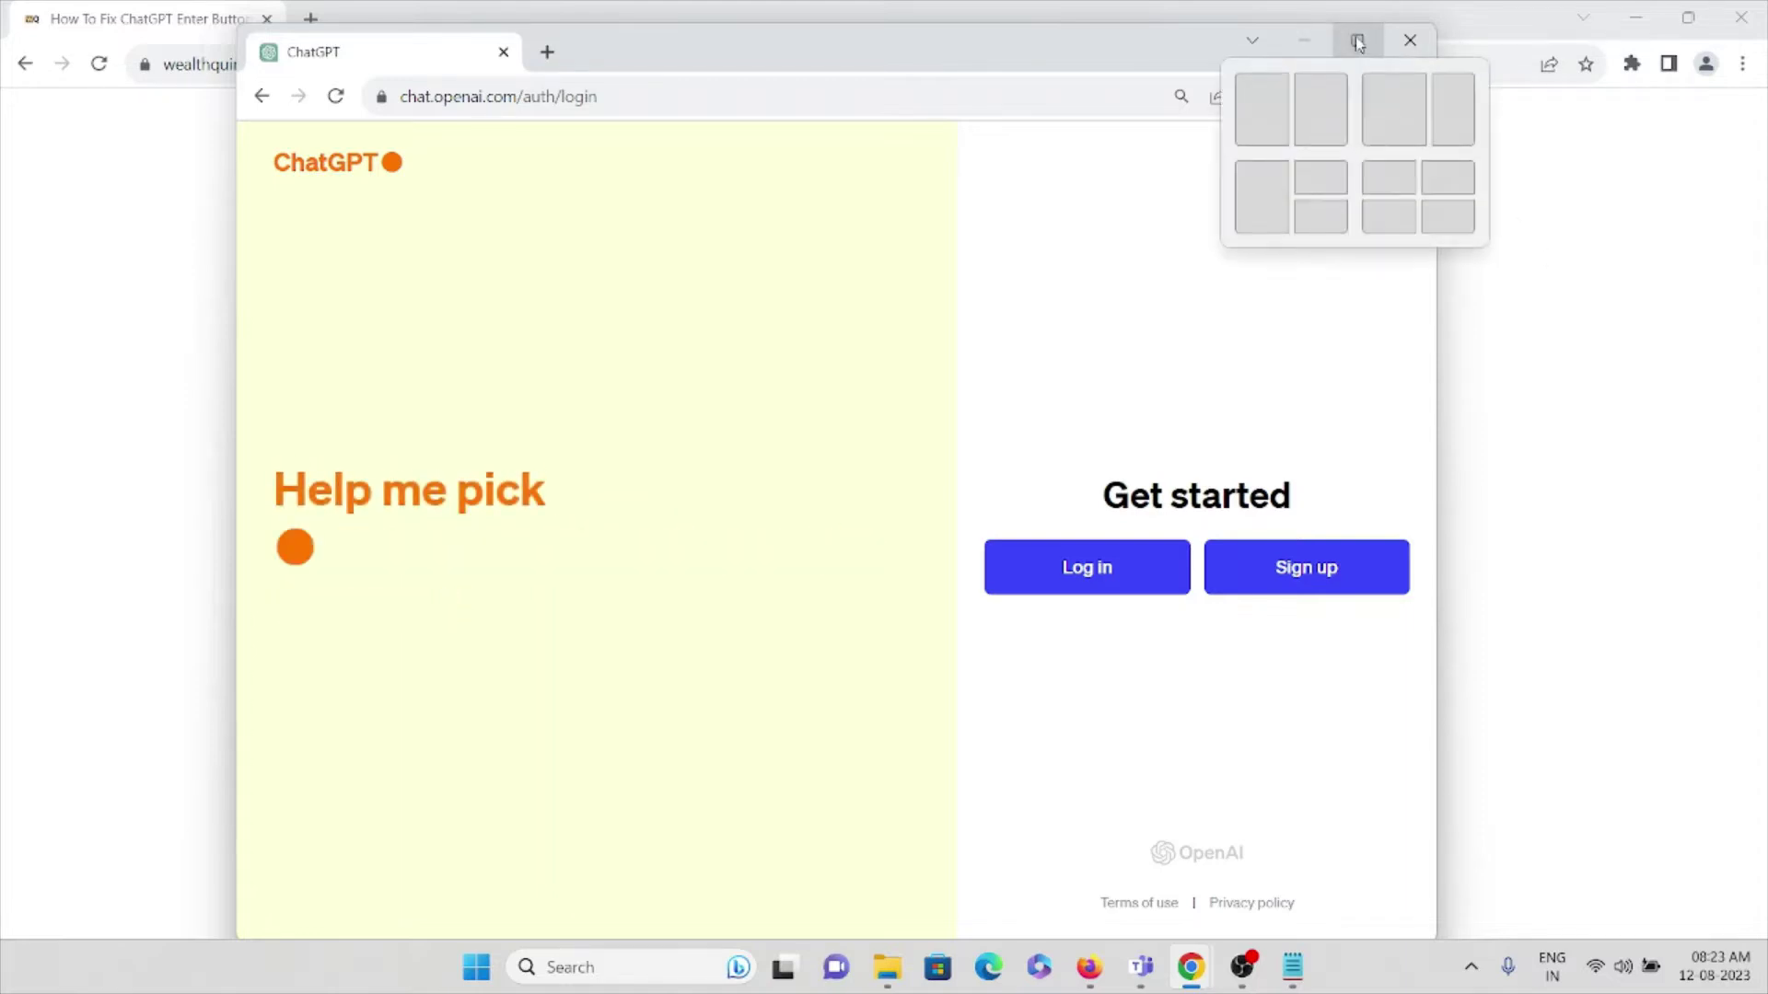
mouse_move(1304, 106)
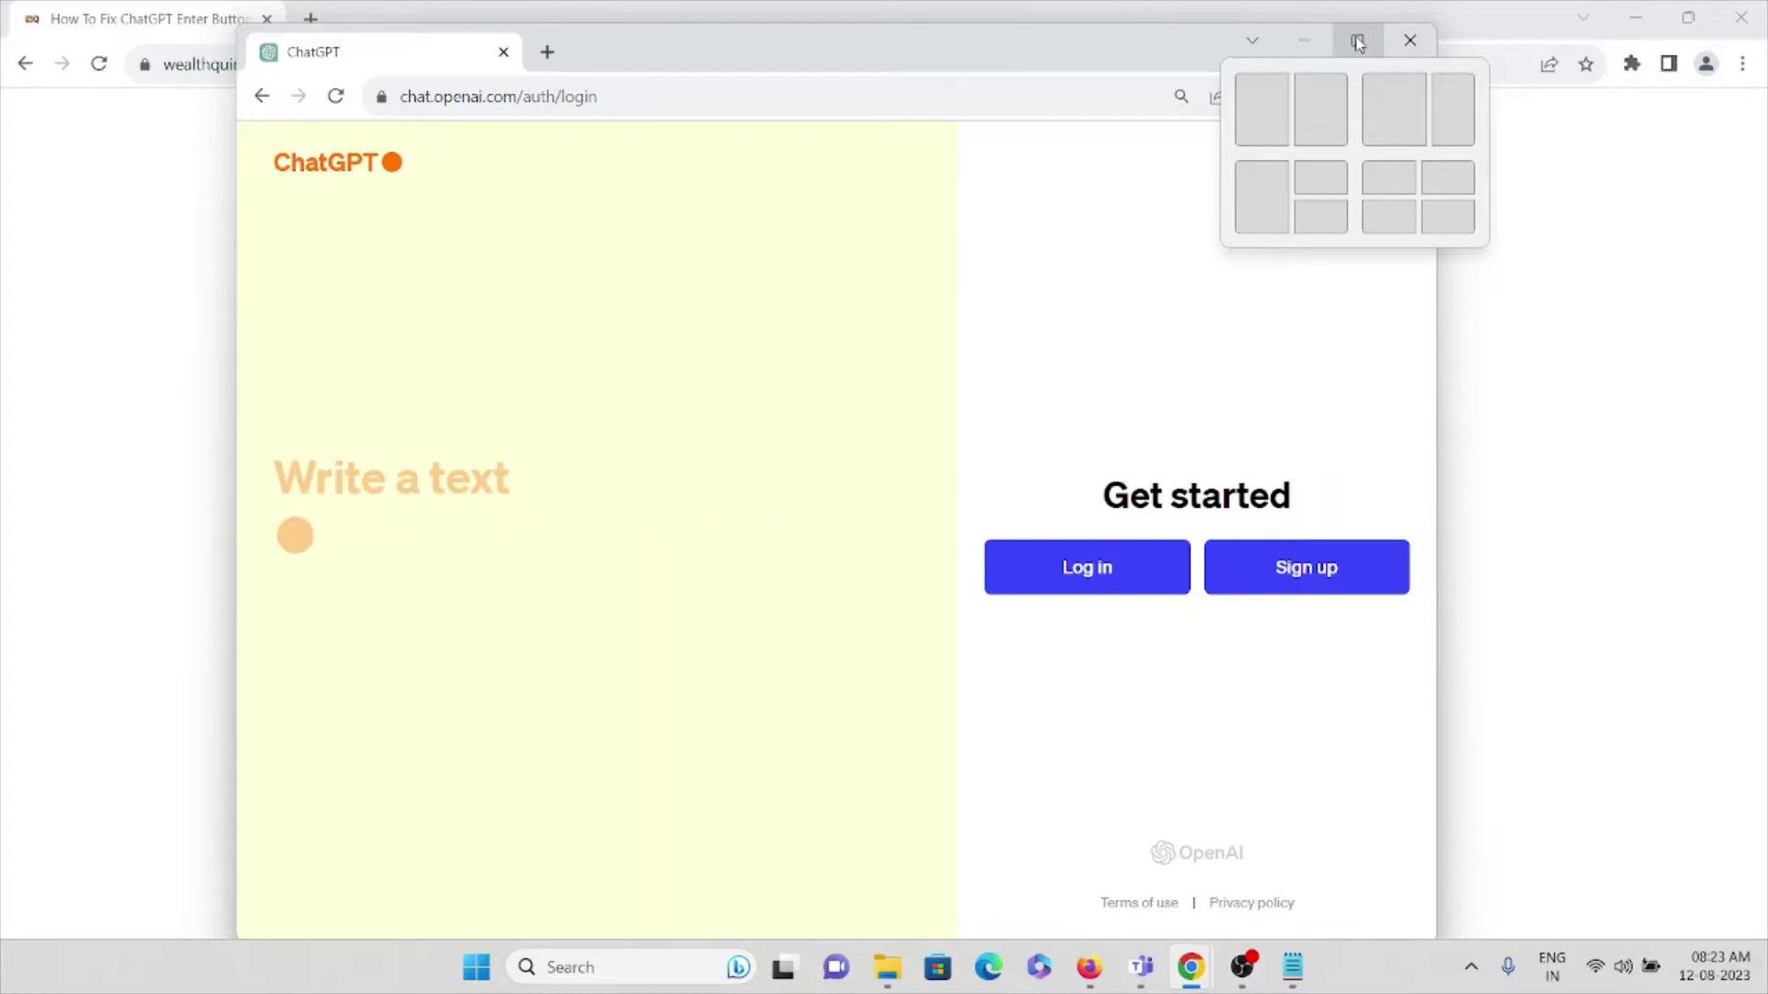
left_click(1357, 42)
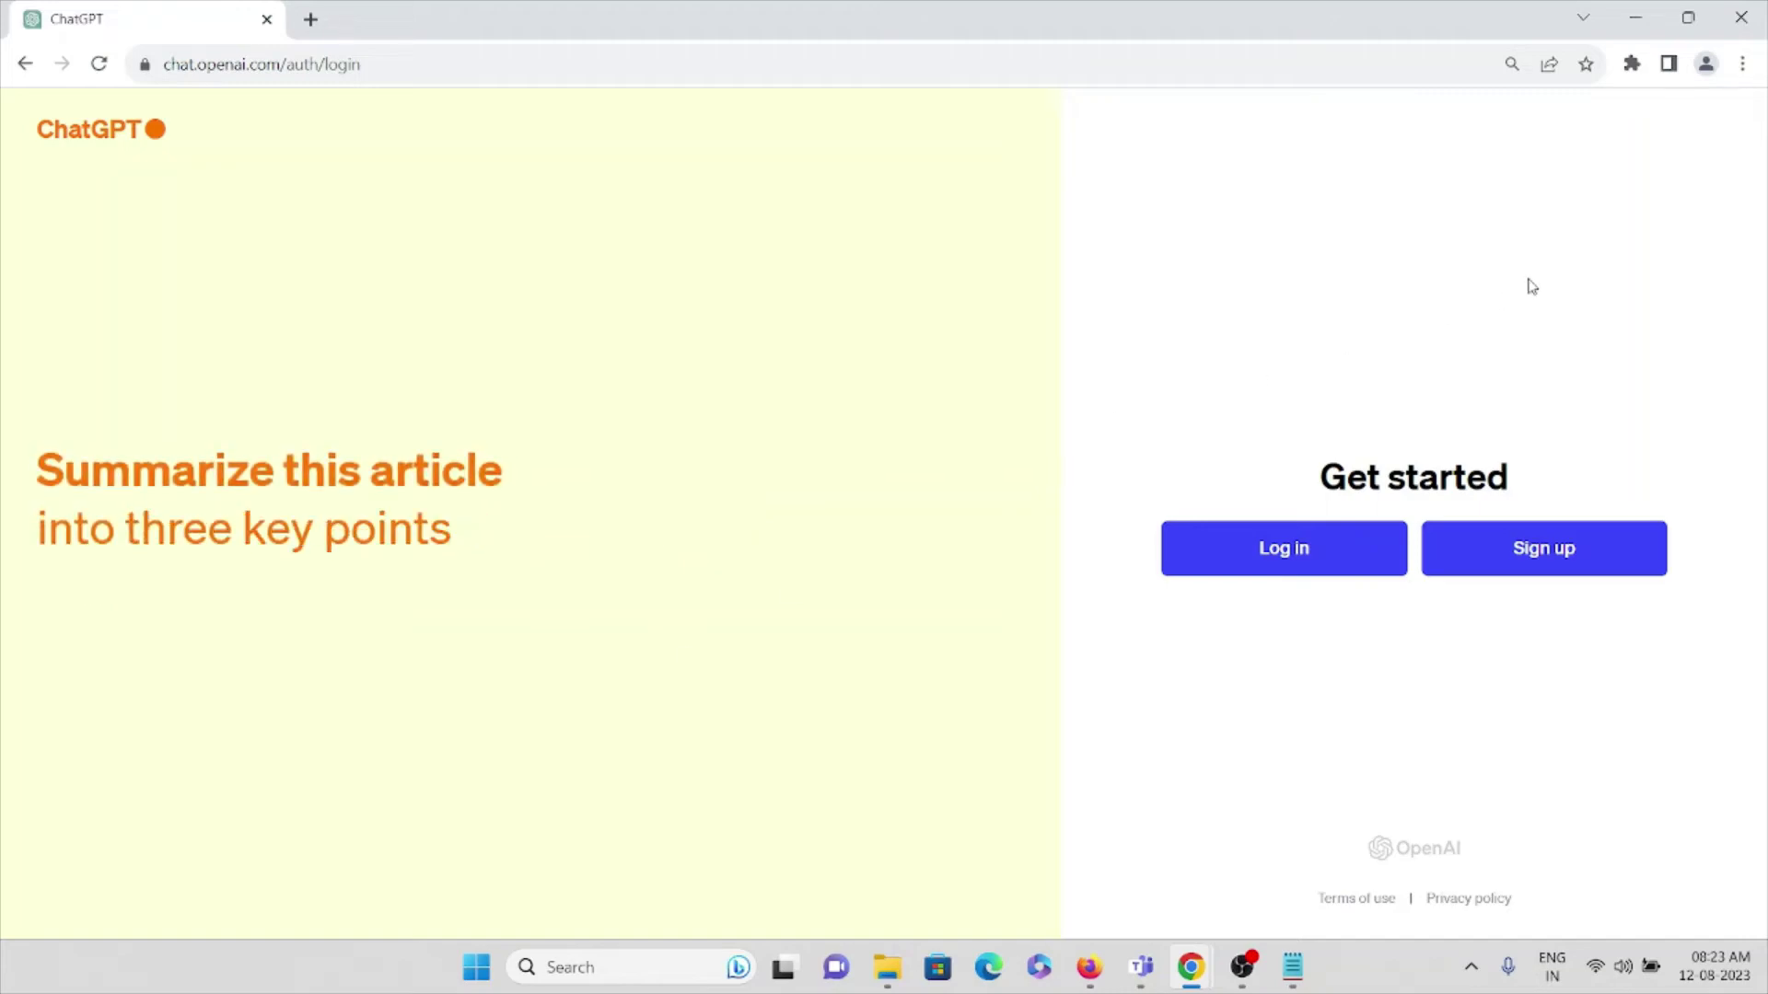
Close the ChatGPT window and briefly highlight the article's 'Expand The Window' heading
left_click(1741, 19)
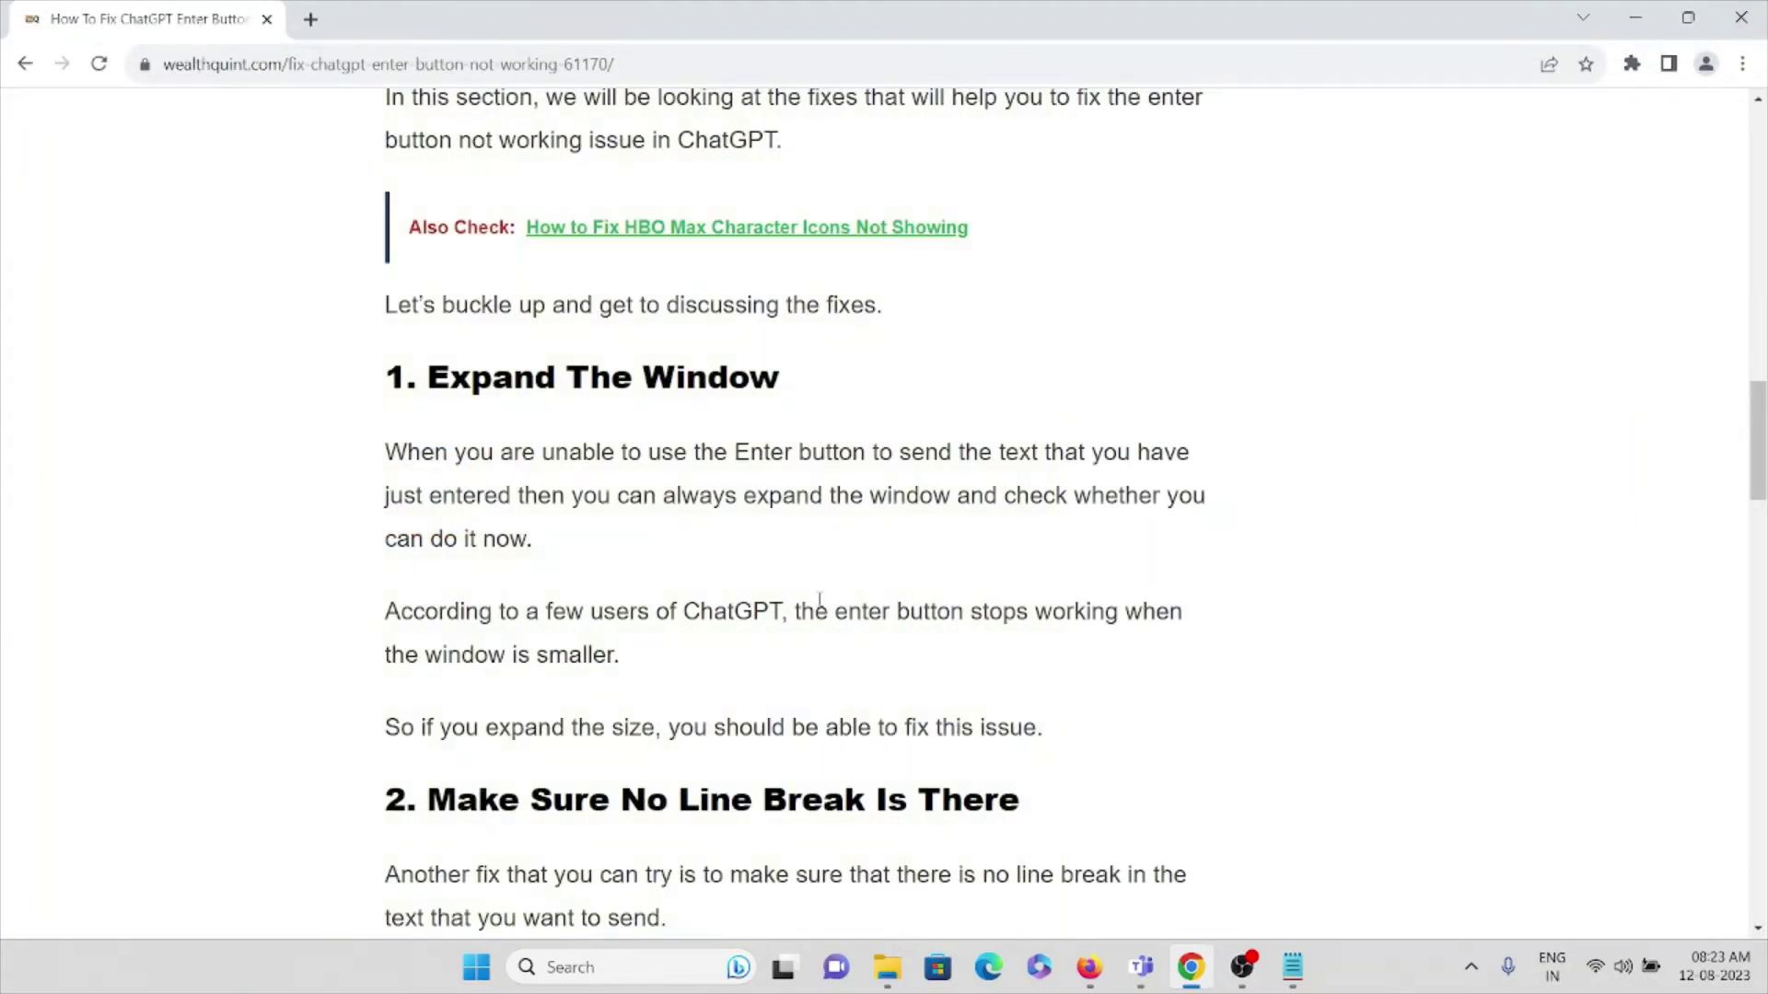
left_click_drag(430, 380, 776, 379)
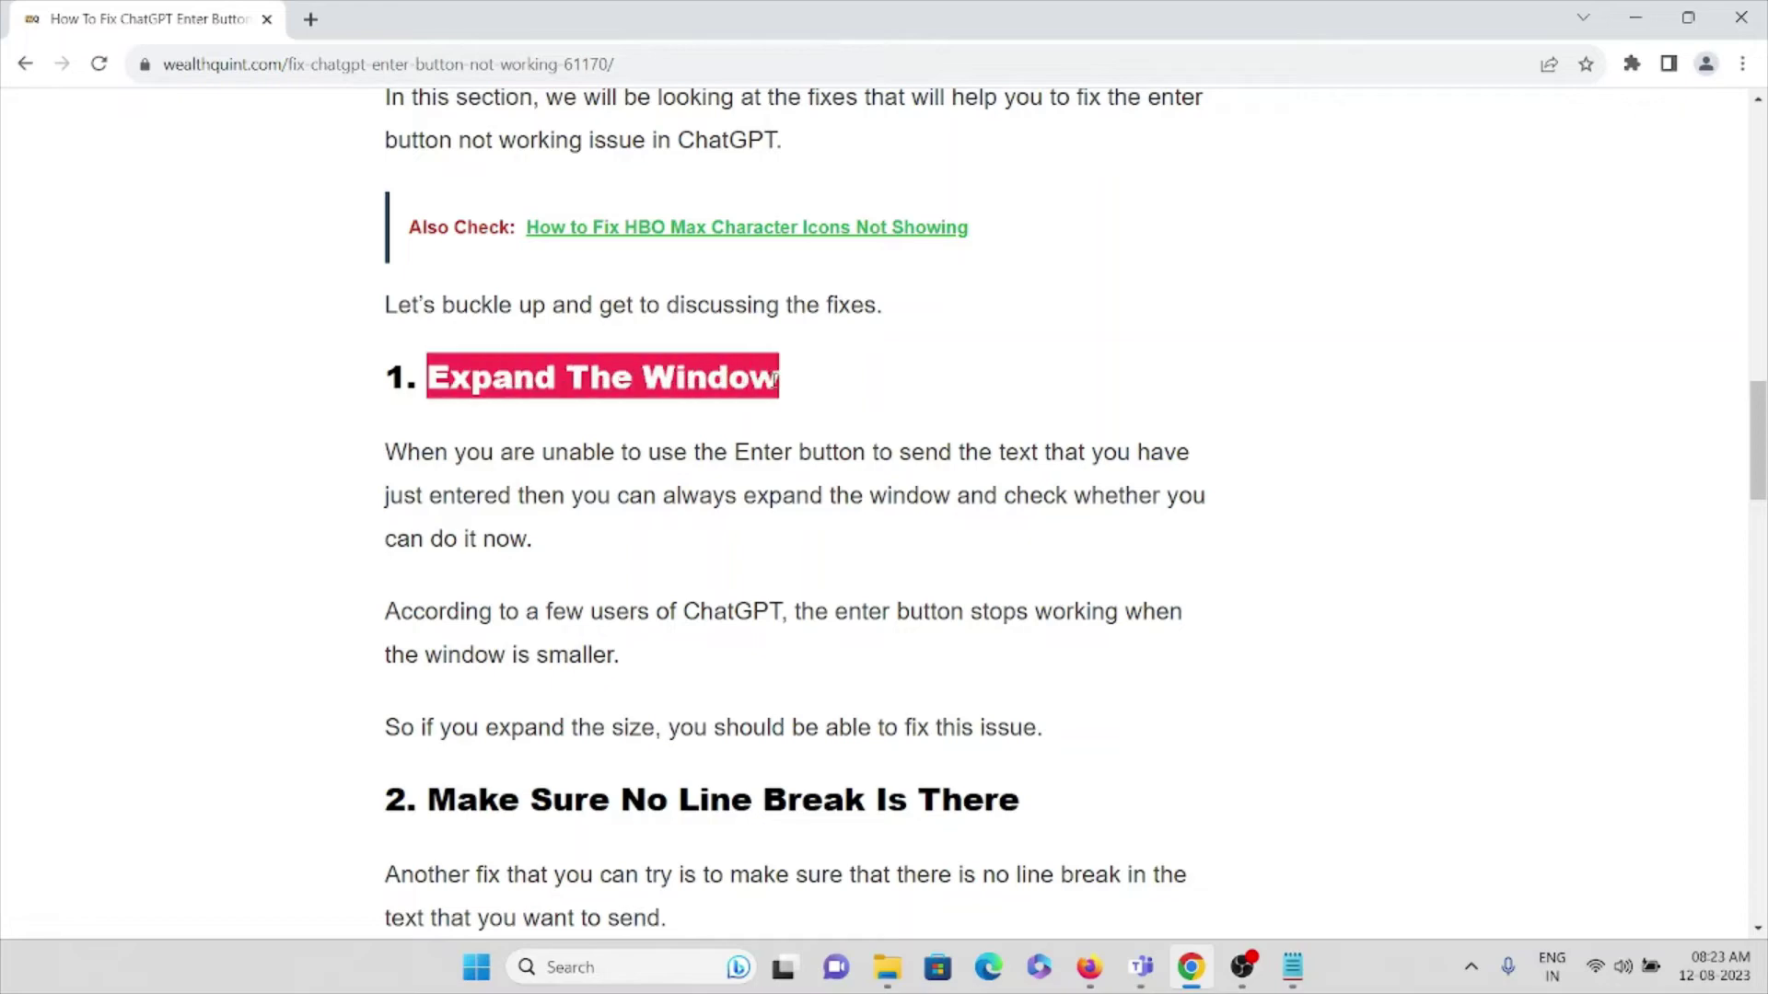
left_click(825, 398)
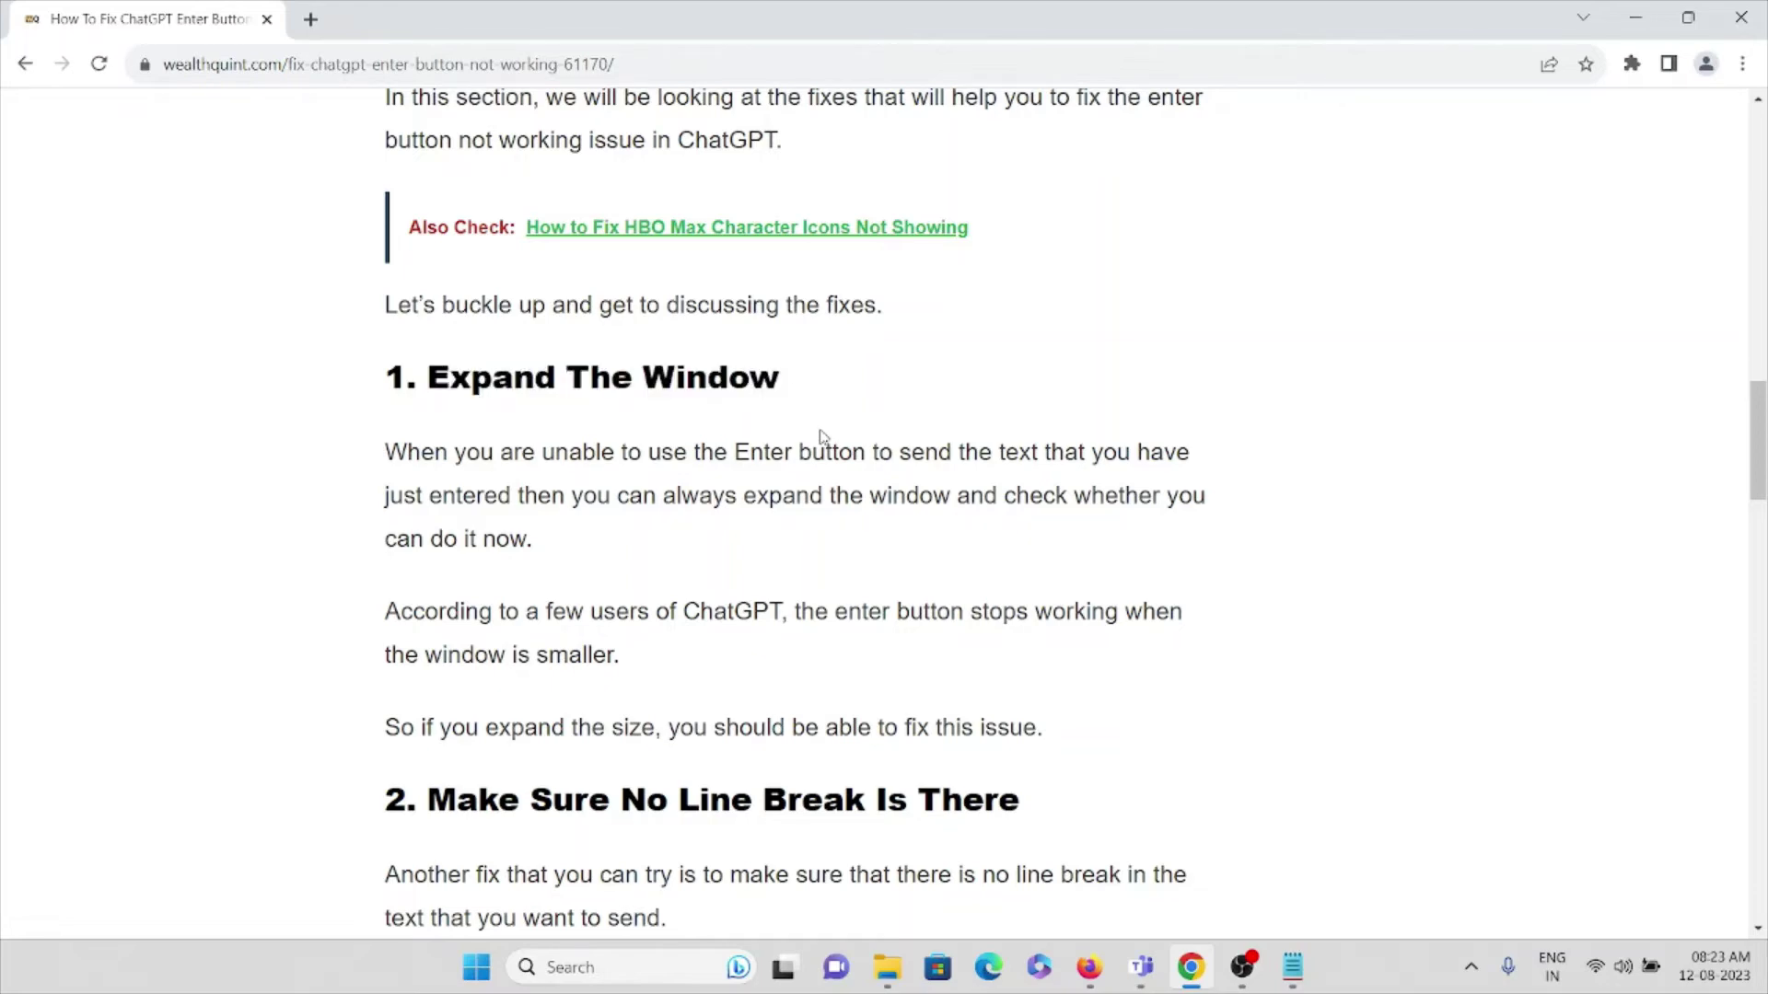
scroll(818, 456, "down", 3)
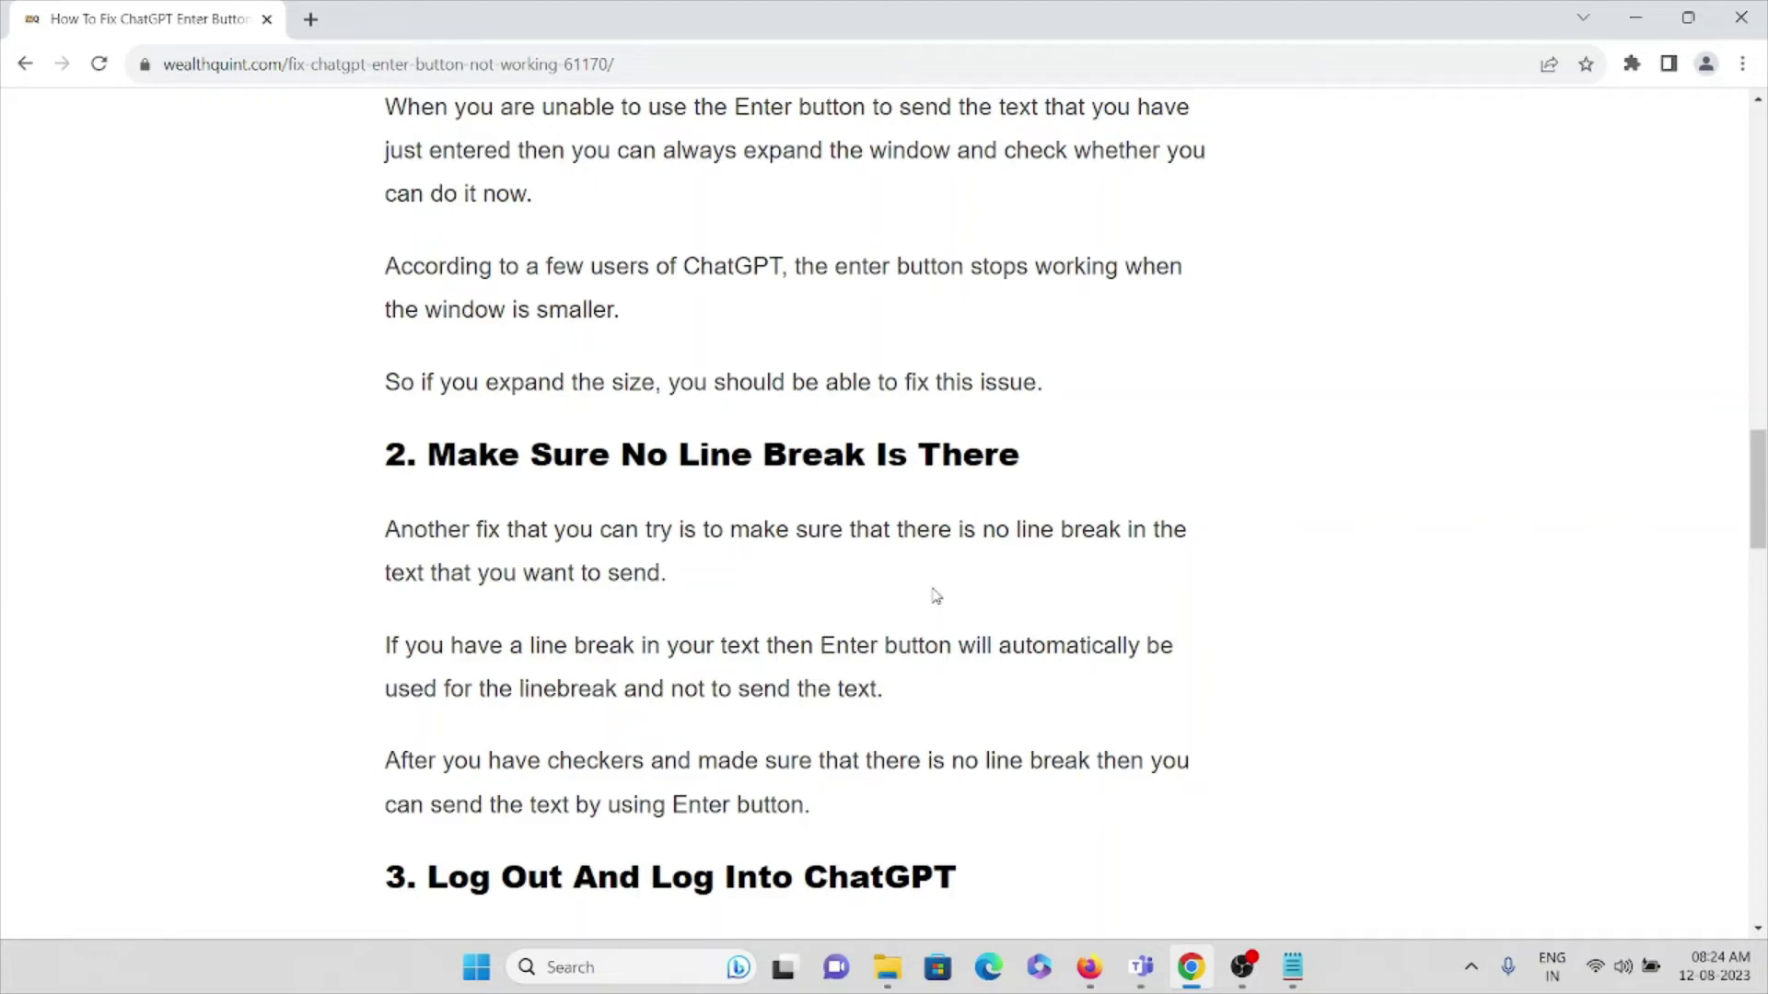
scroll(934, 598, "down", 1)
scroll(933, 597, "down", 1)
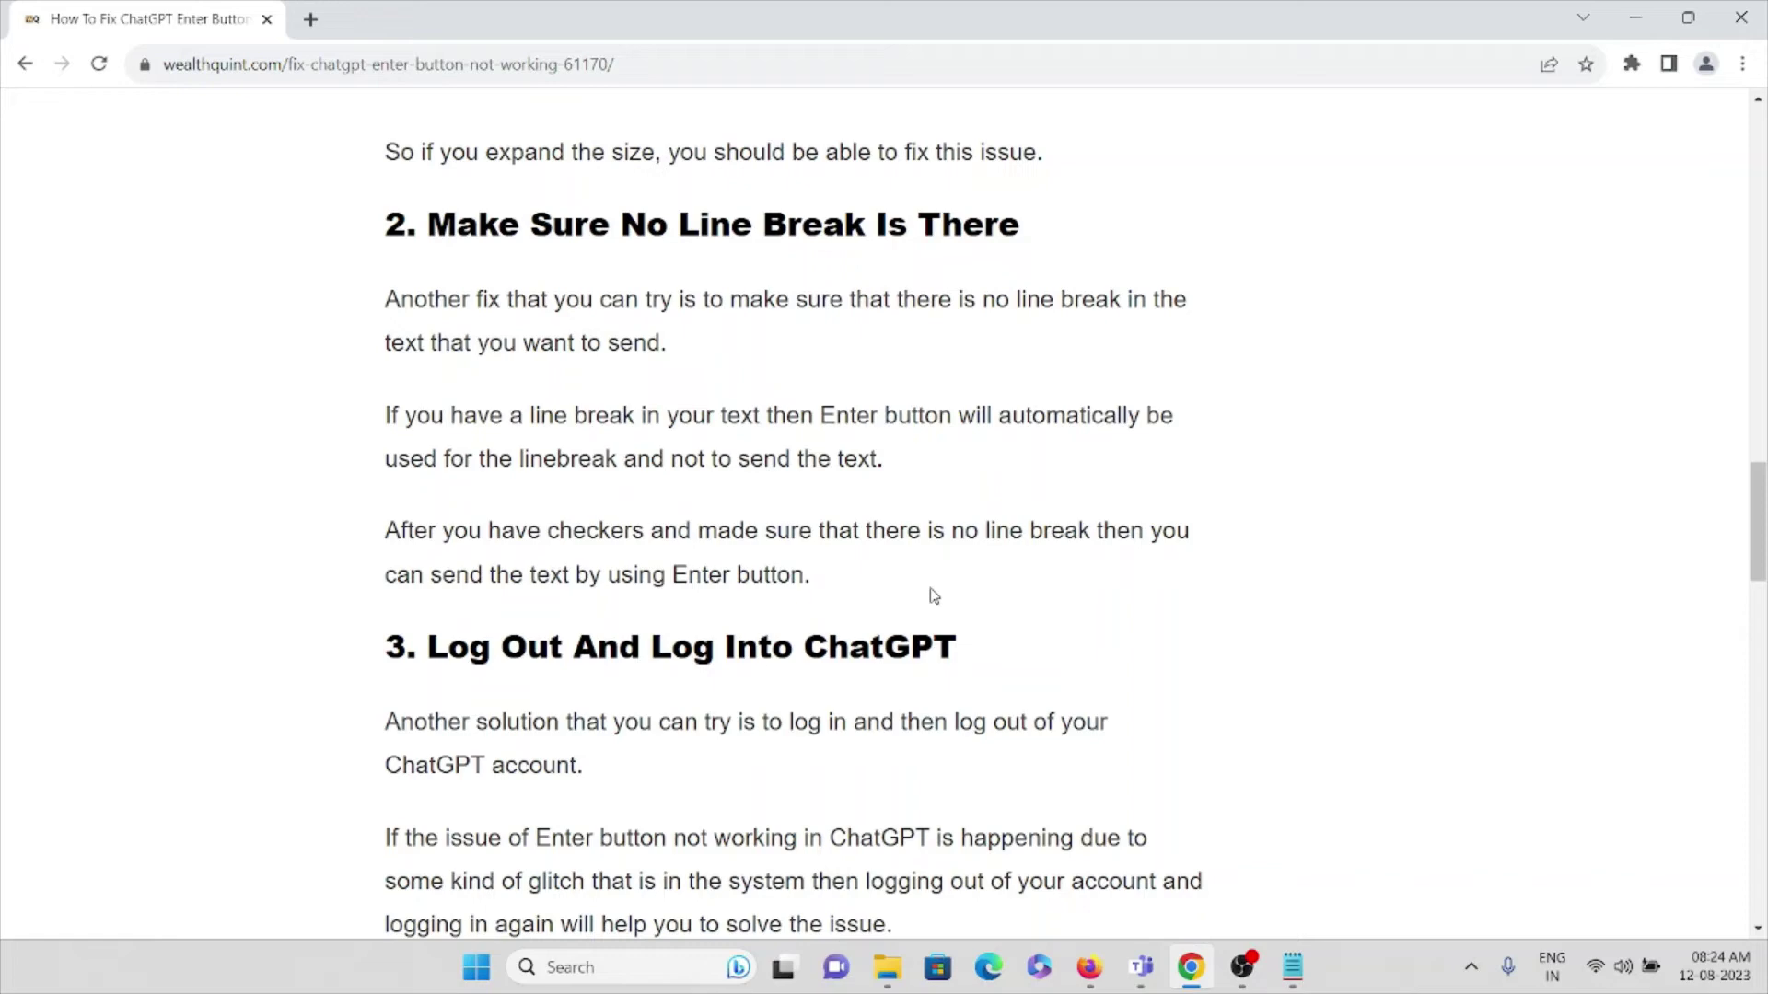
scroll(931, 596, "down", 1)
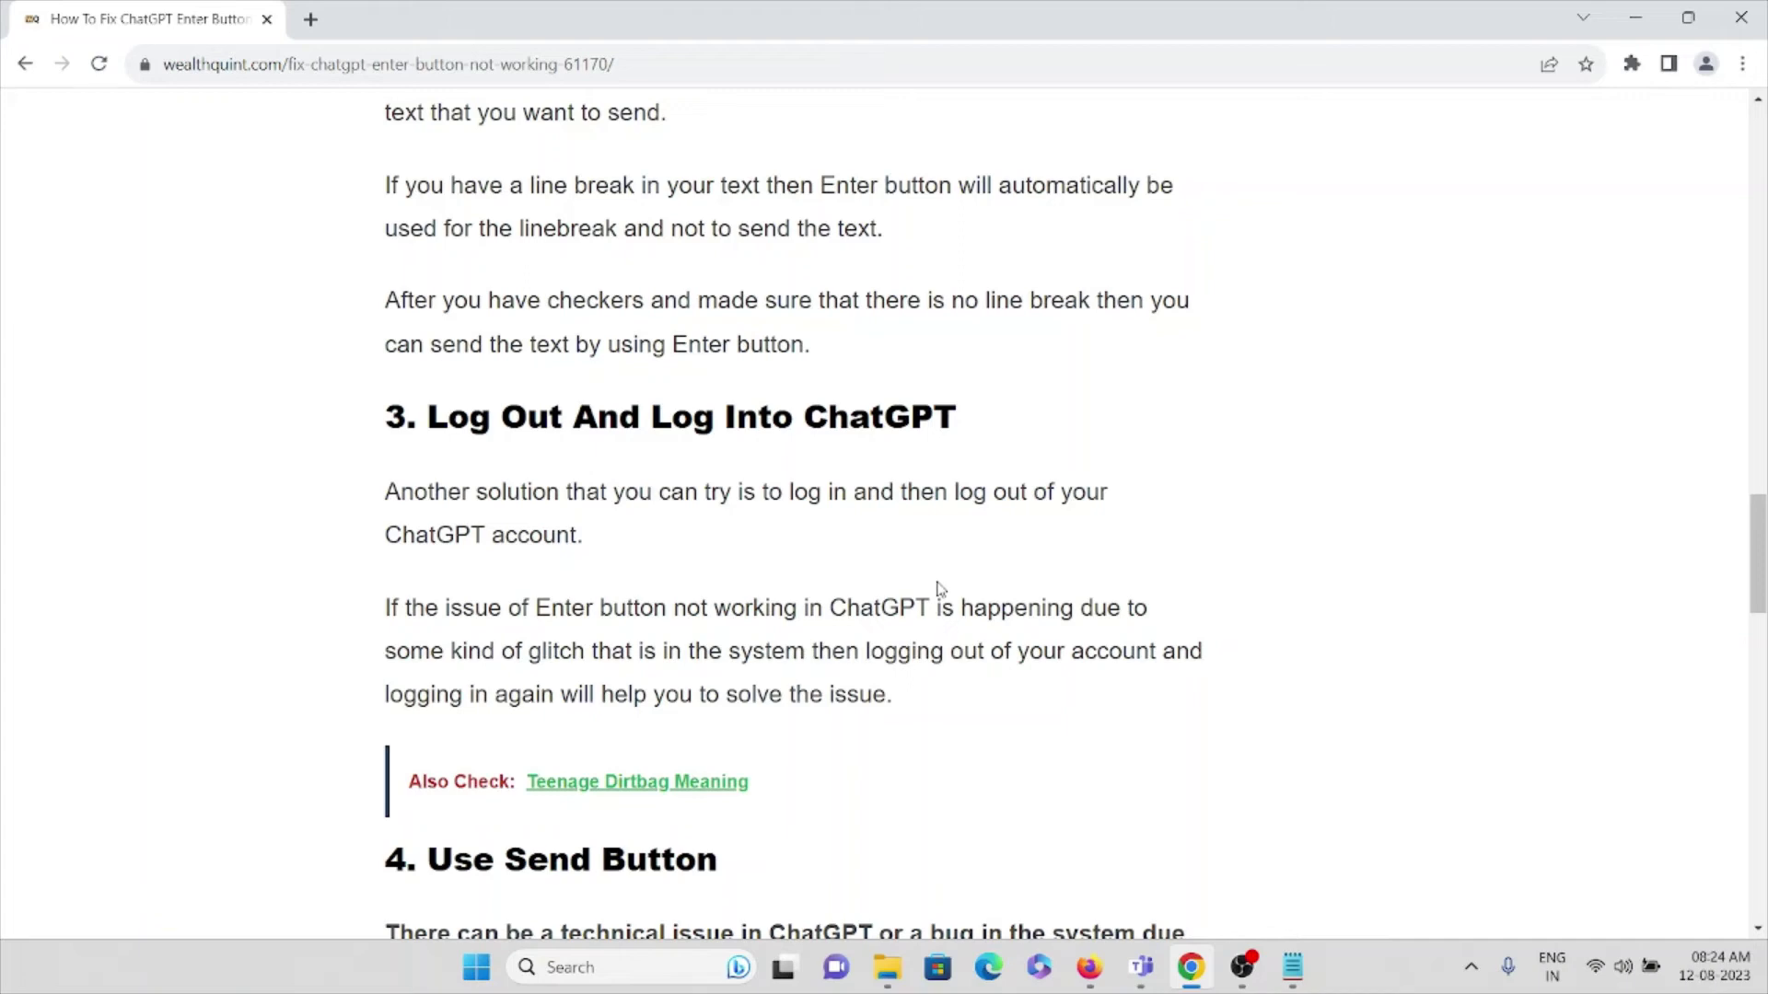
scroll(985, 734, "down", 3)
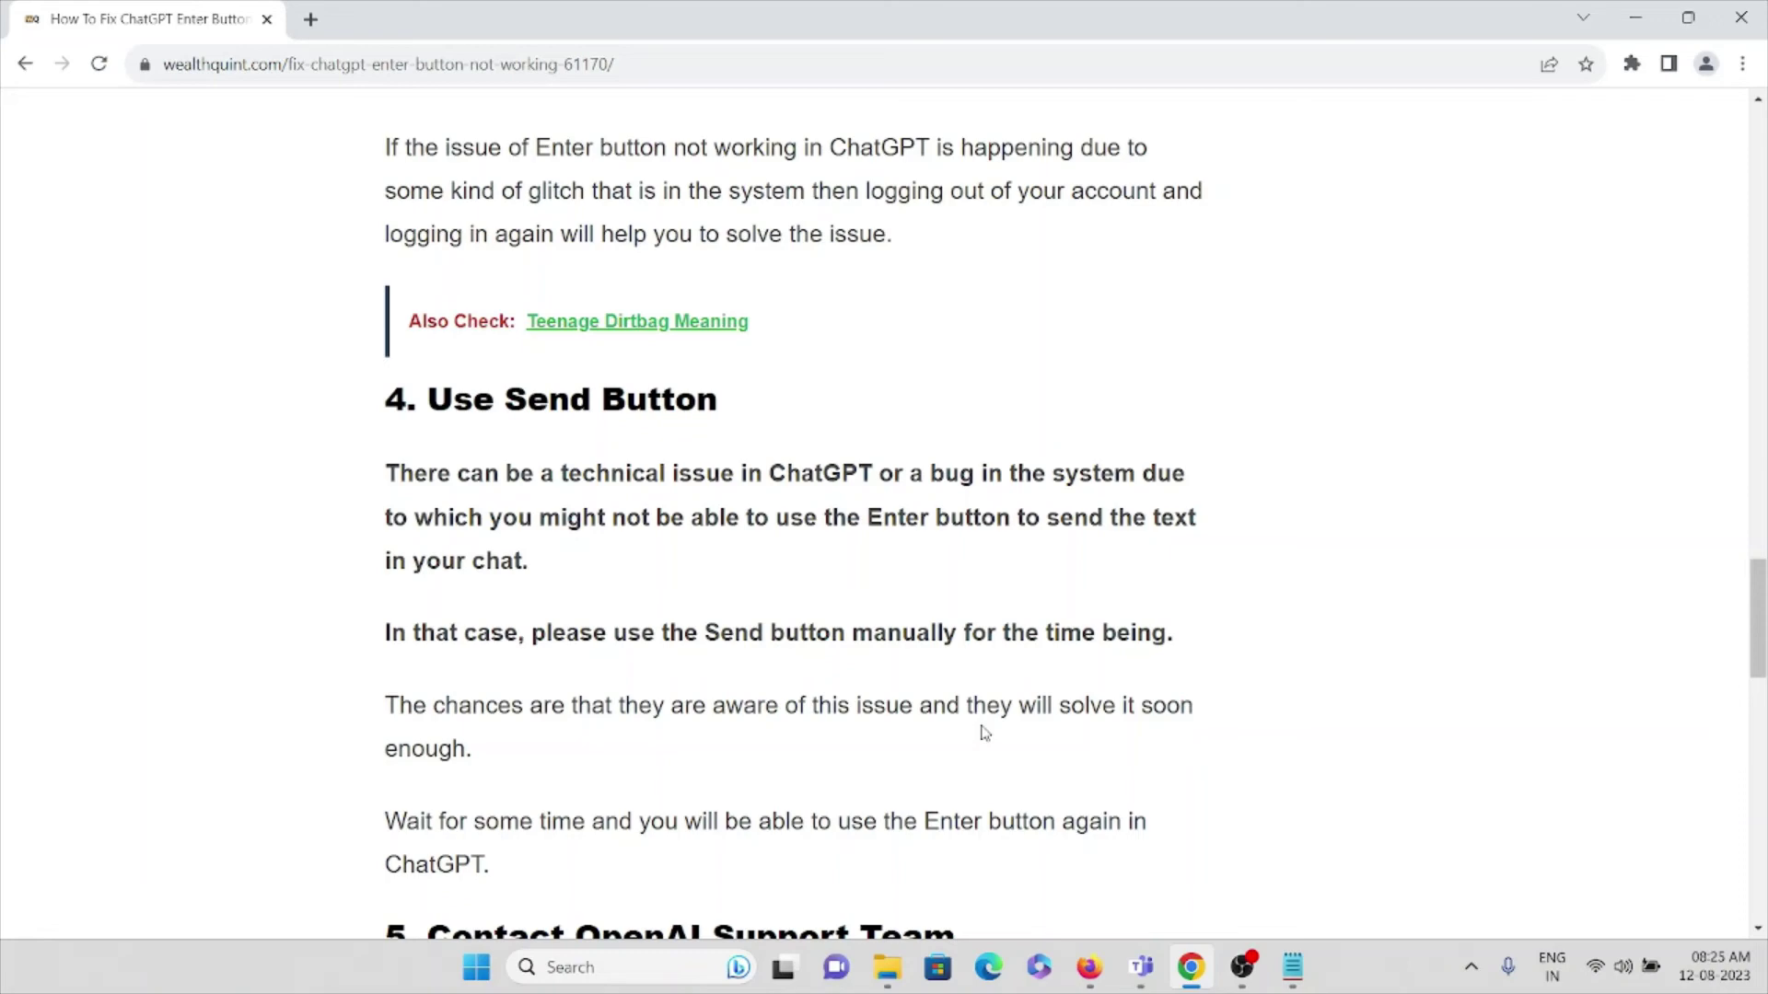
scroll(983, 732, "down", 2)
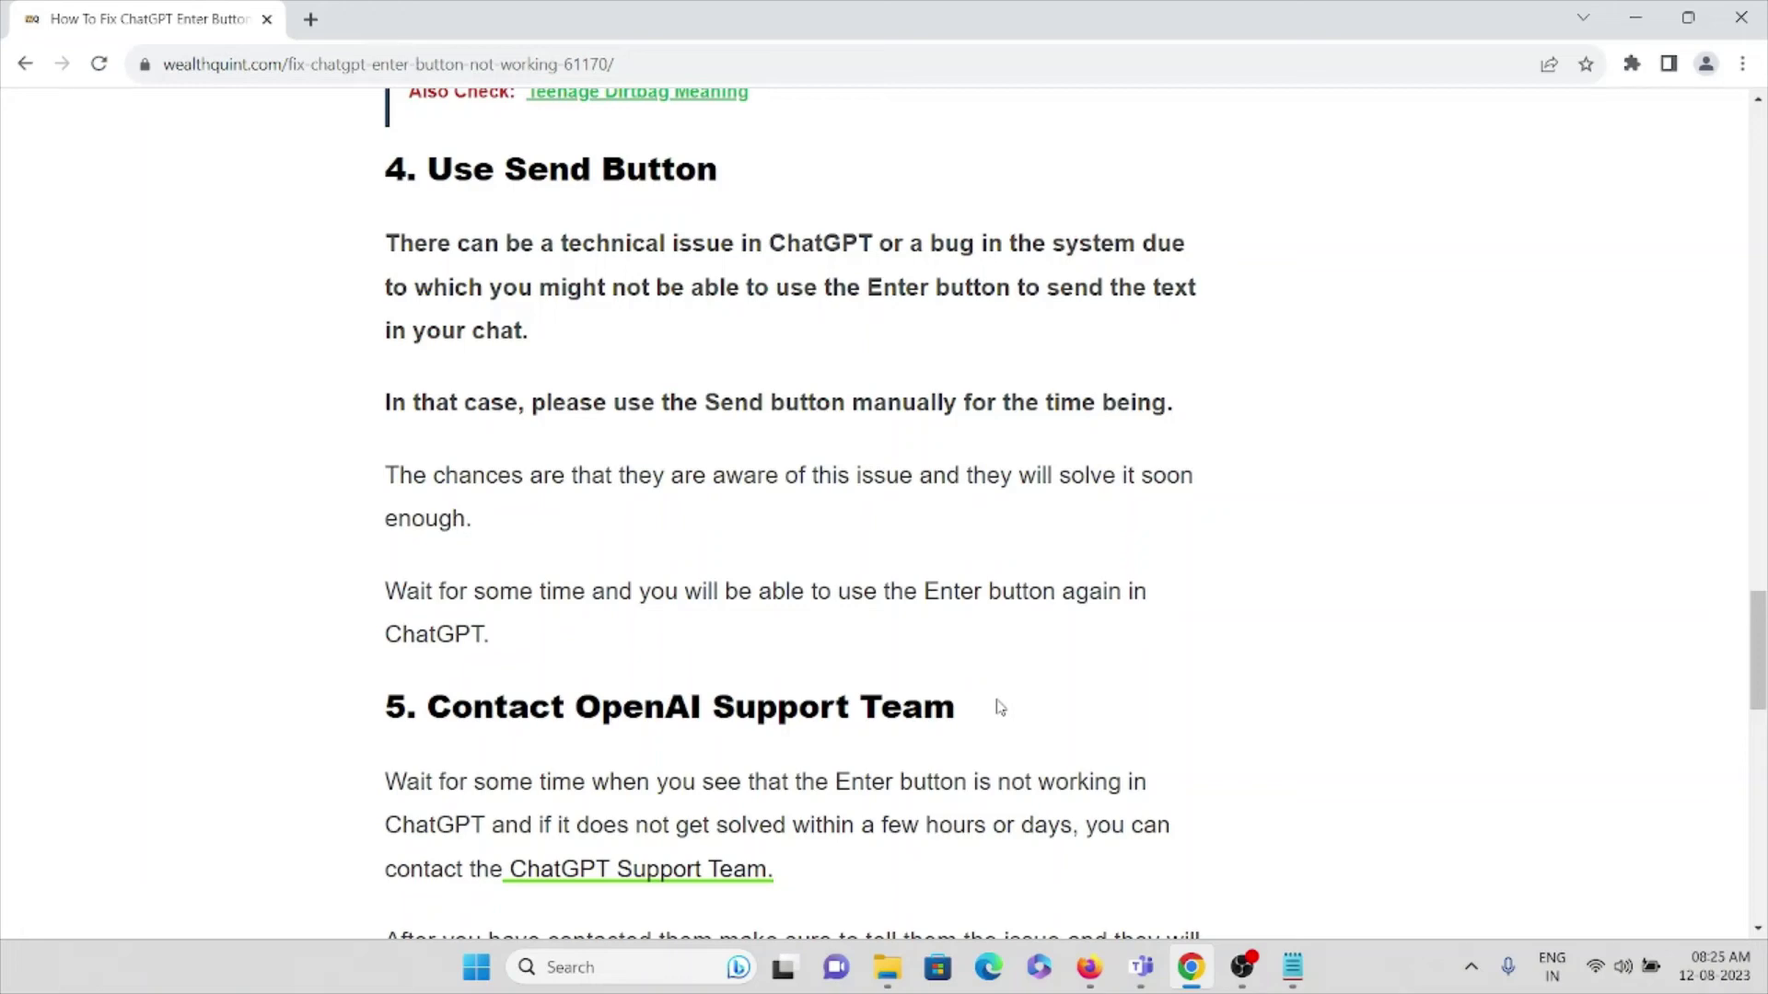
scroll(1000, 707, "down", 1)
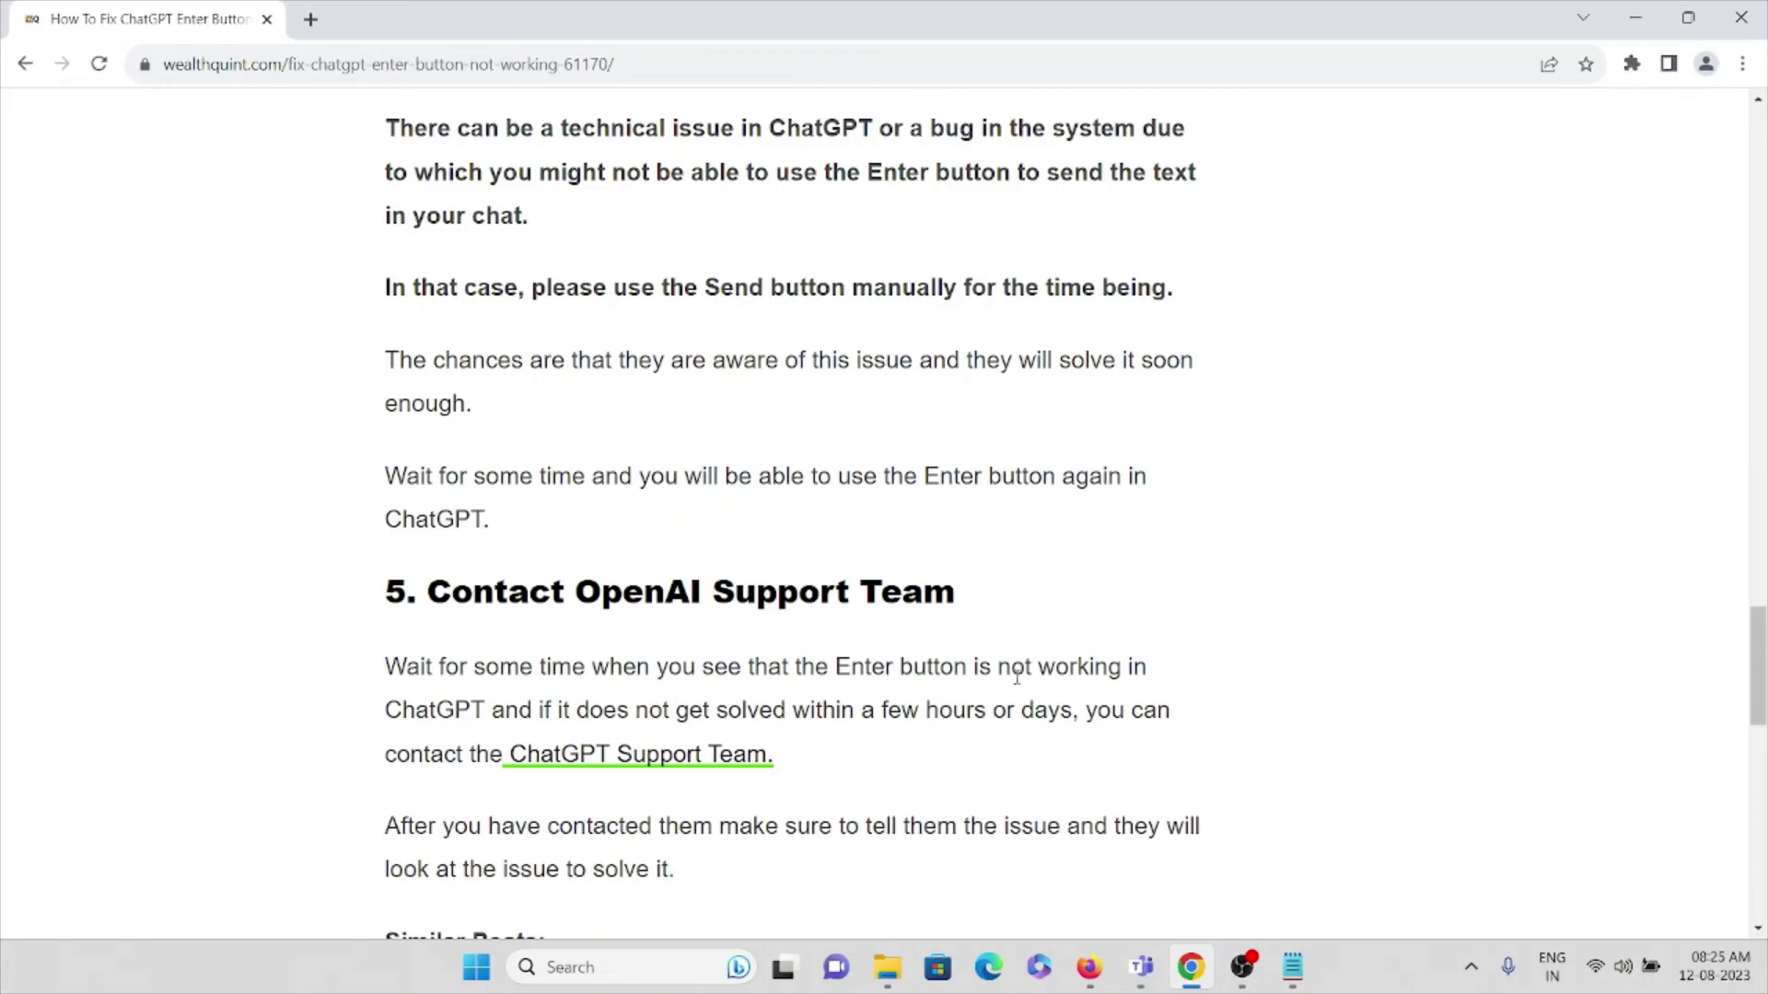
scroll(1016, 674, "down", 1)
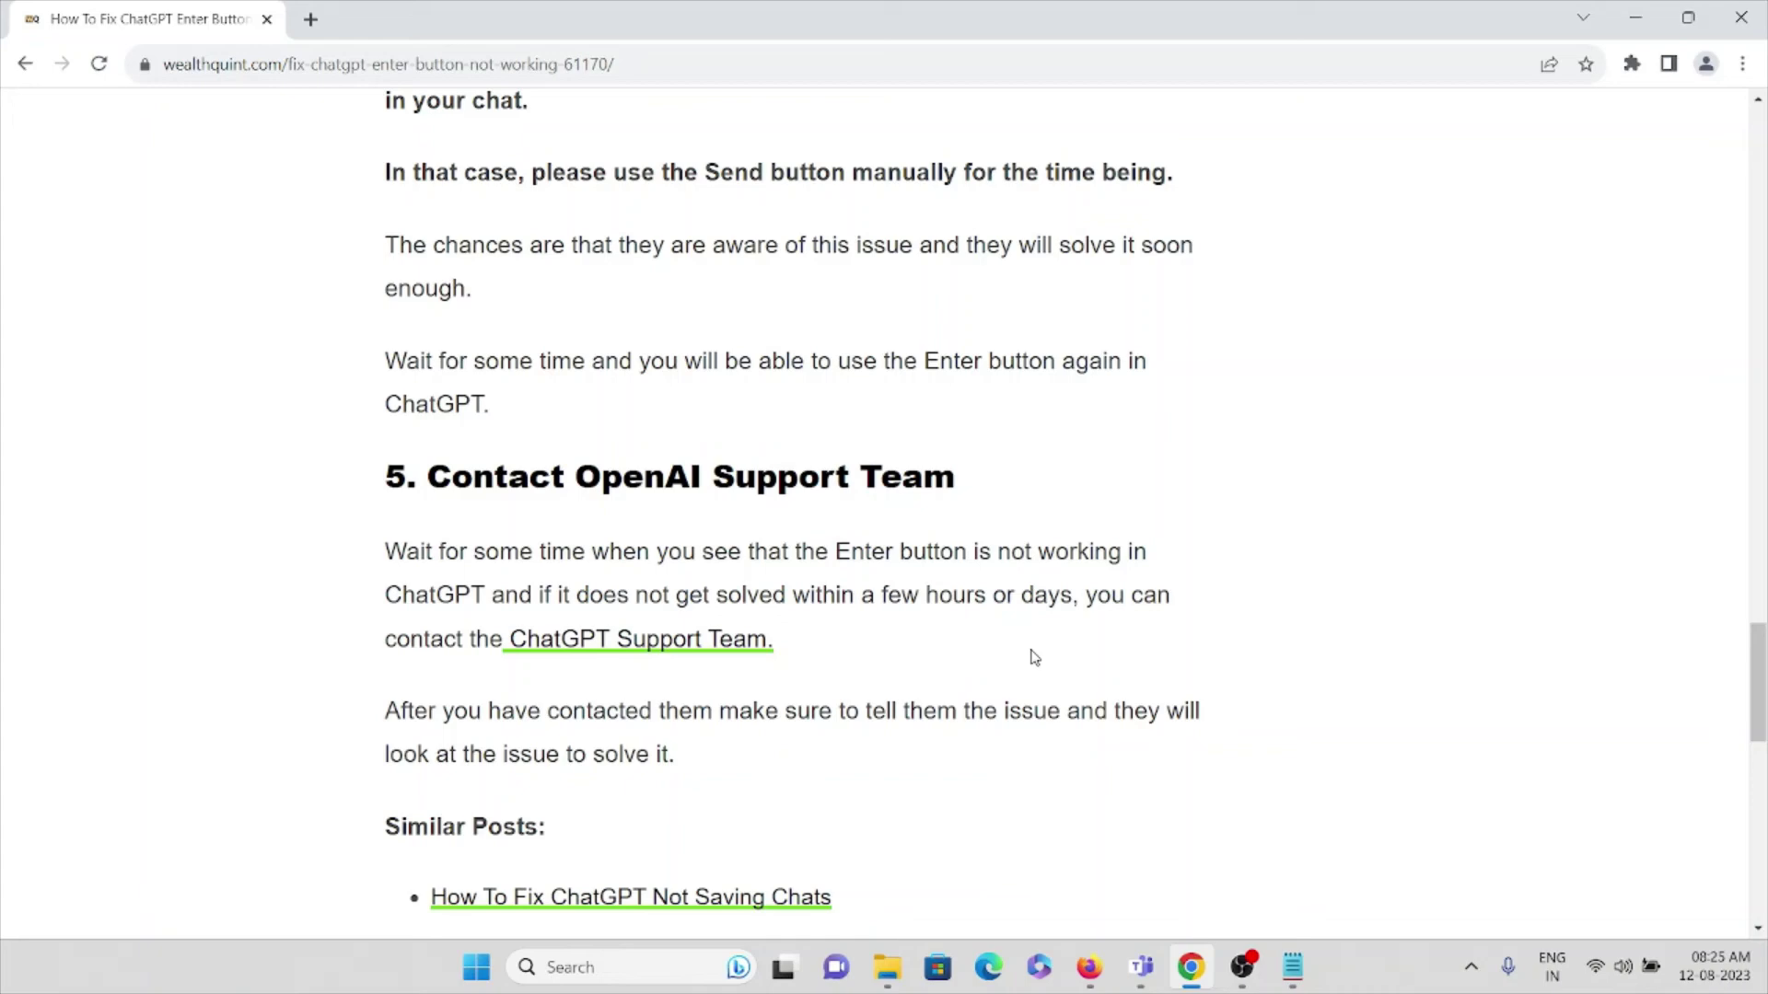
Open 'ChatGPT Support Team' in a new tab, review the Help Center, then return to the article
right_click(651, 639)
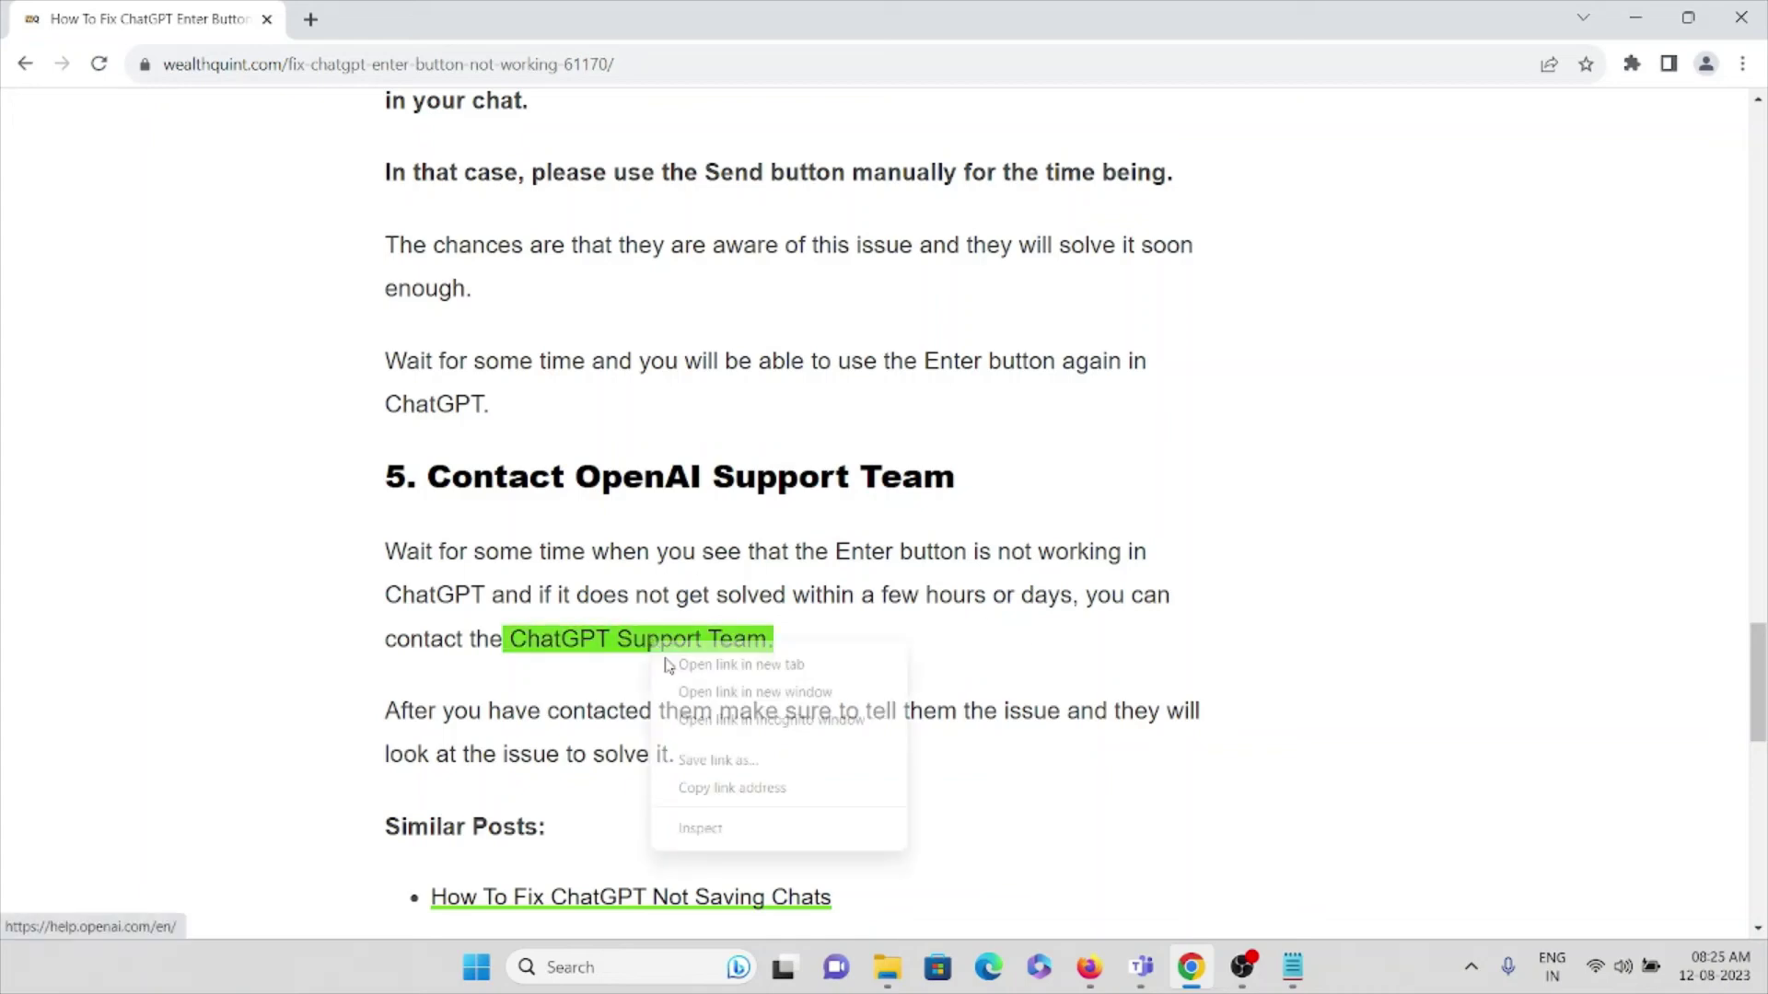
left_click(704, 667)
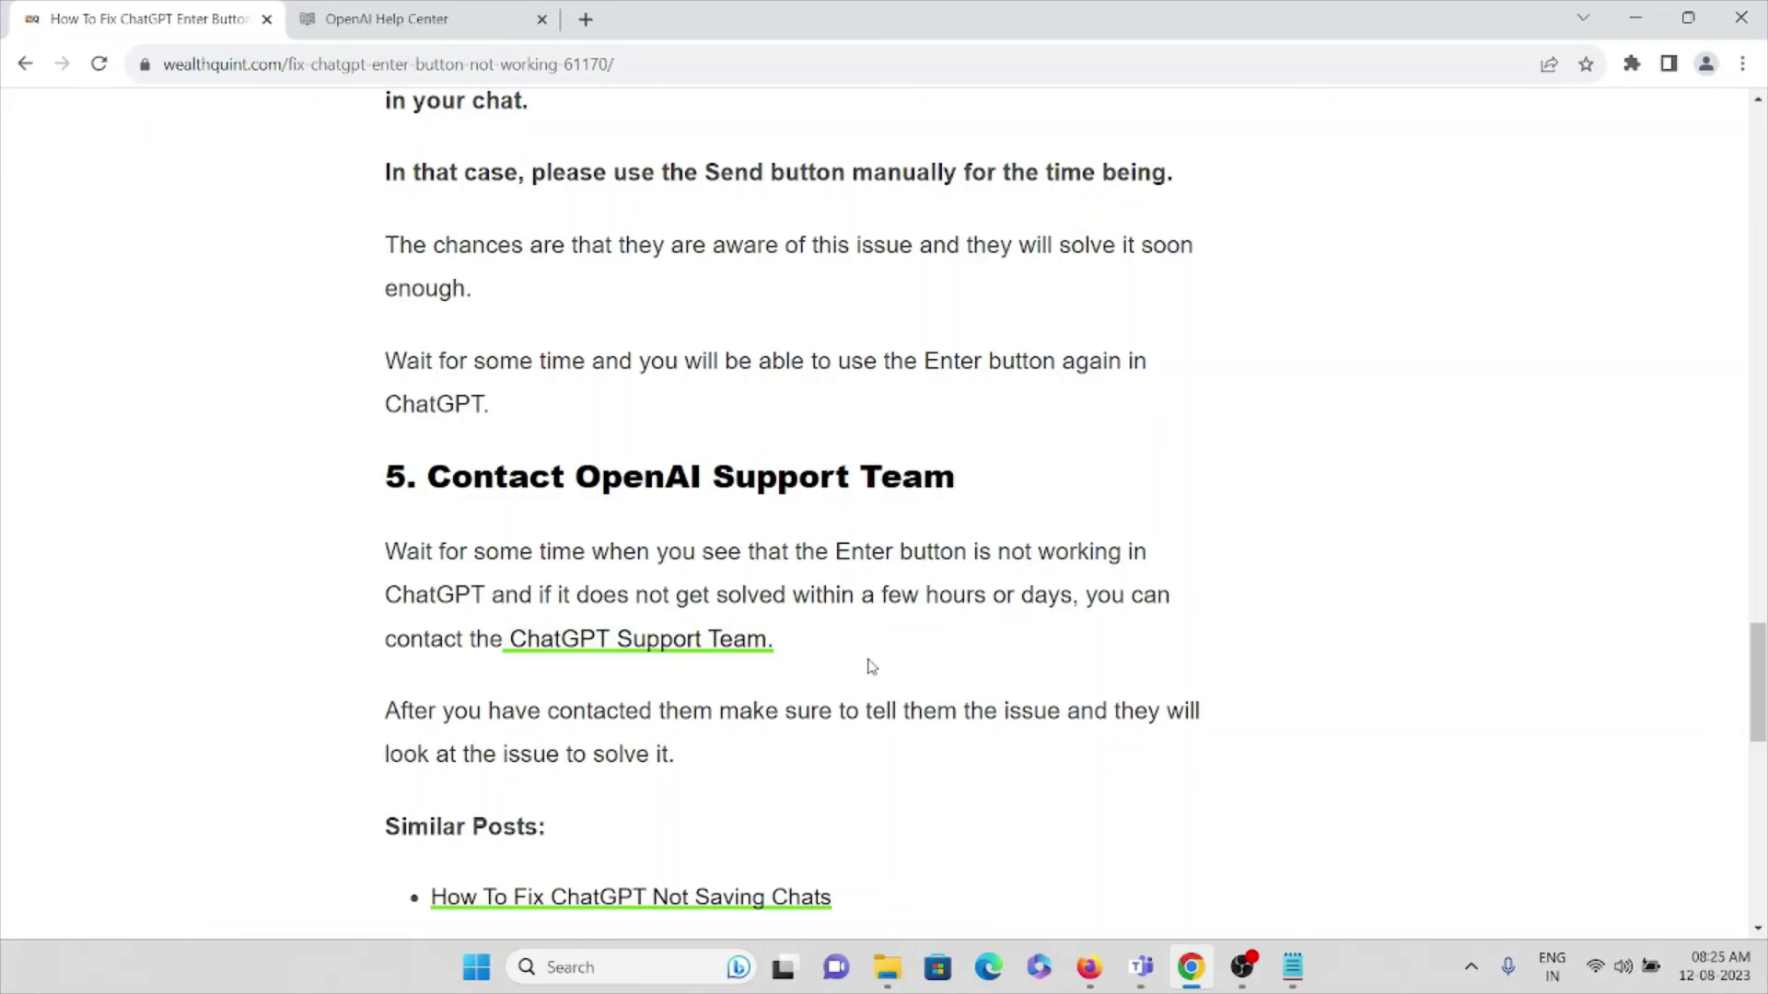
left_click(499, 8)
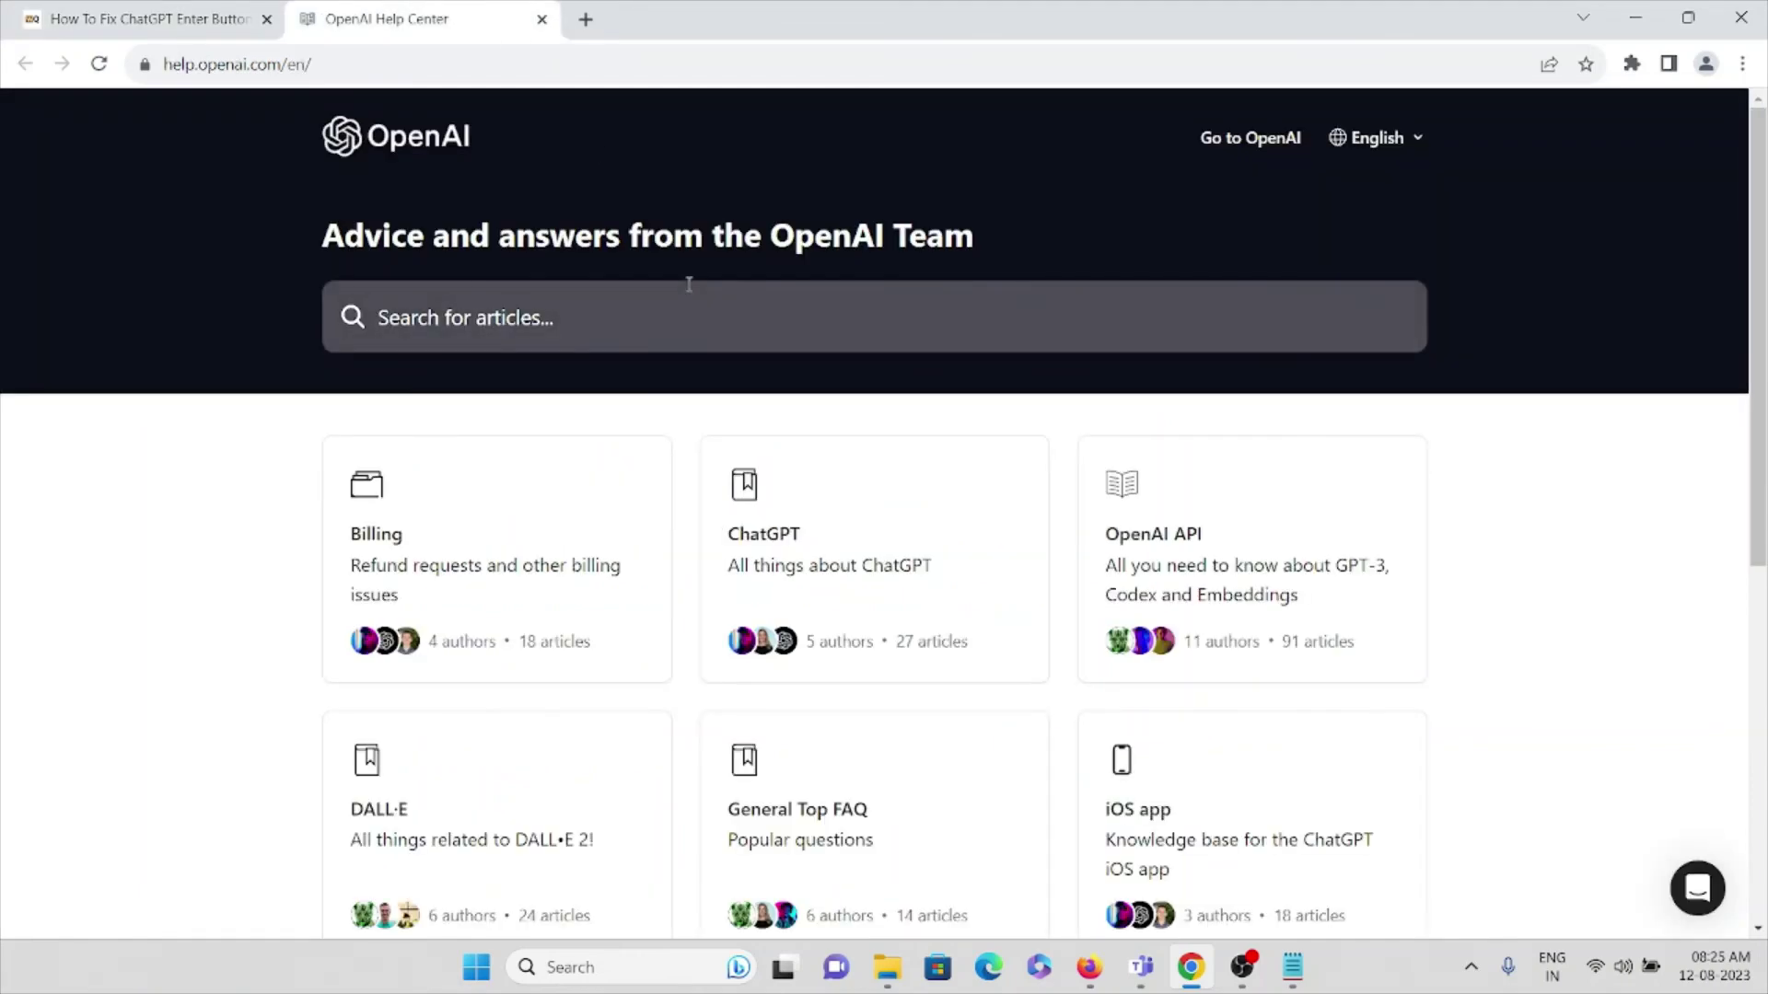
left_click(156, 11)
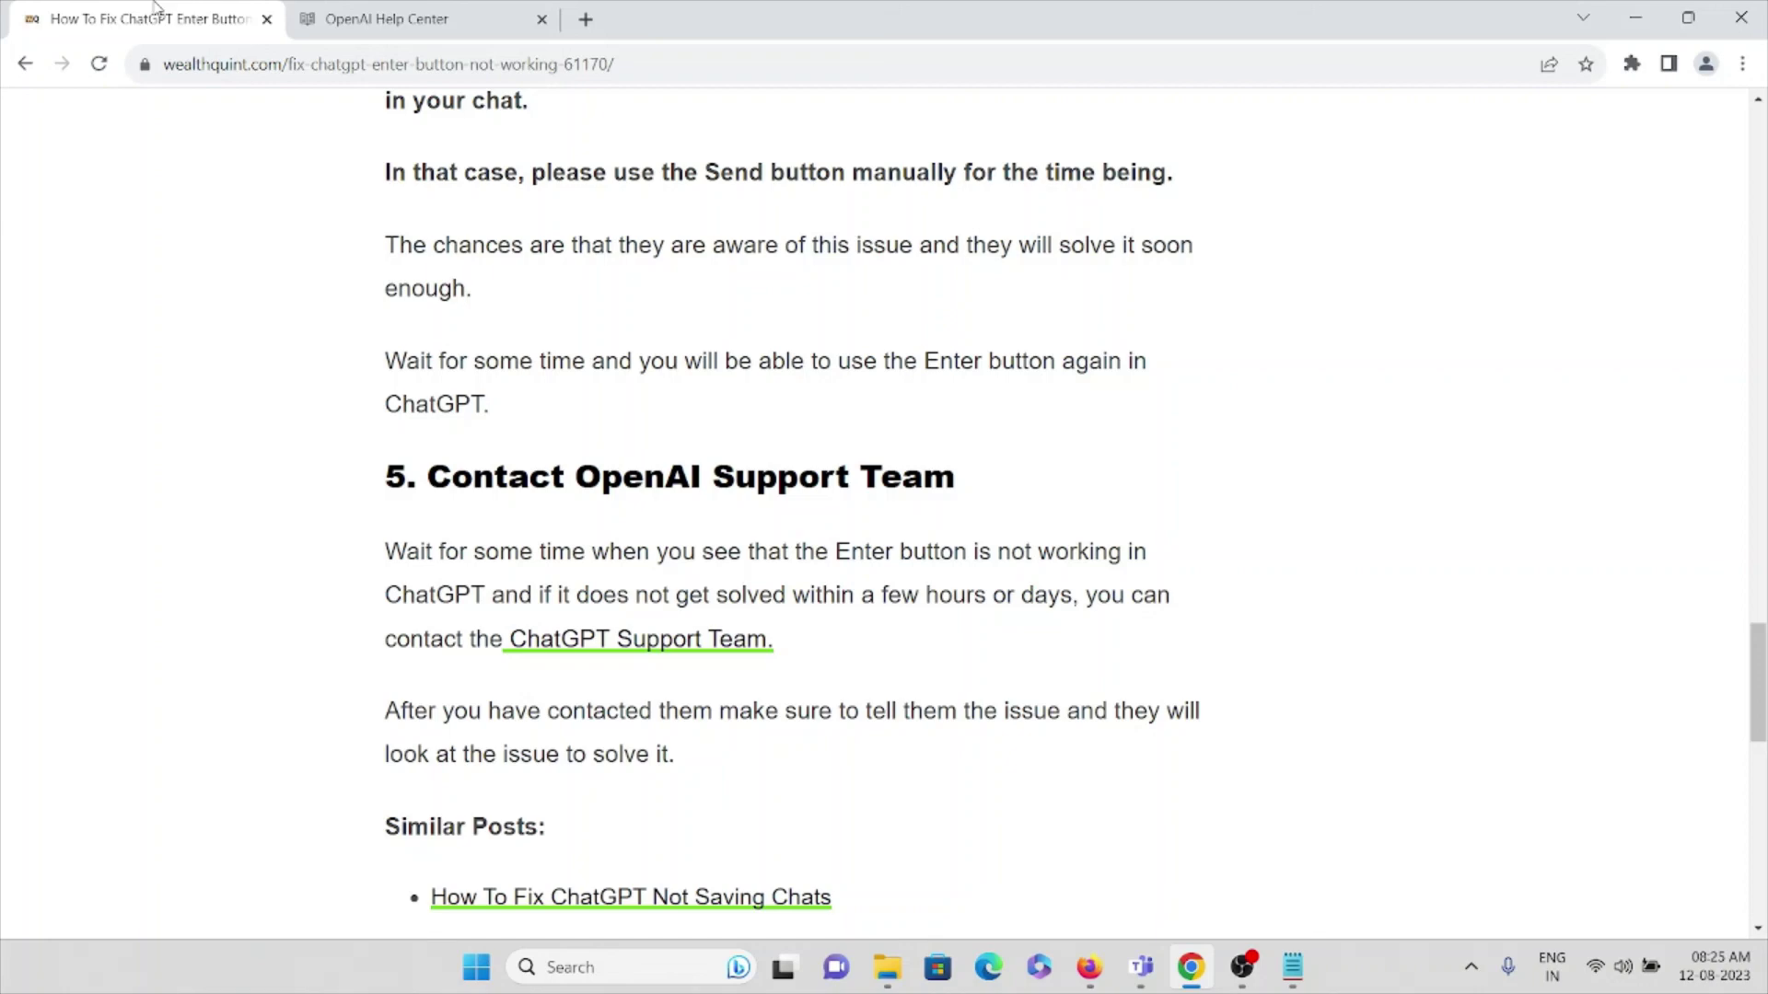
left_click(414, 9)
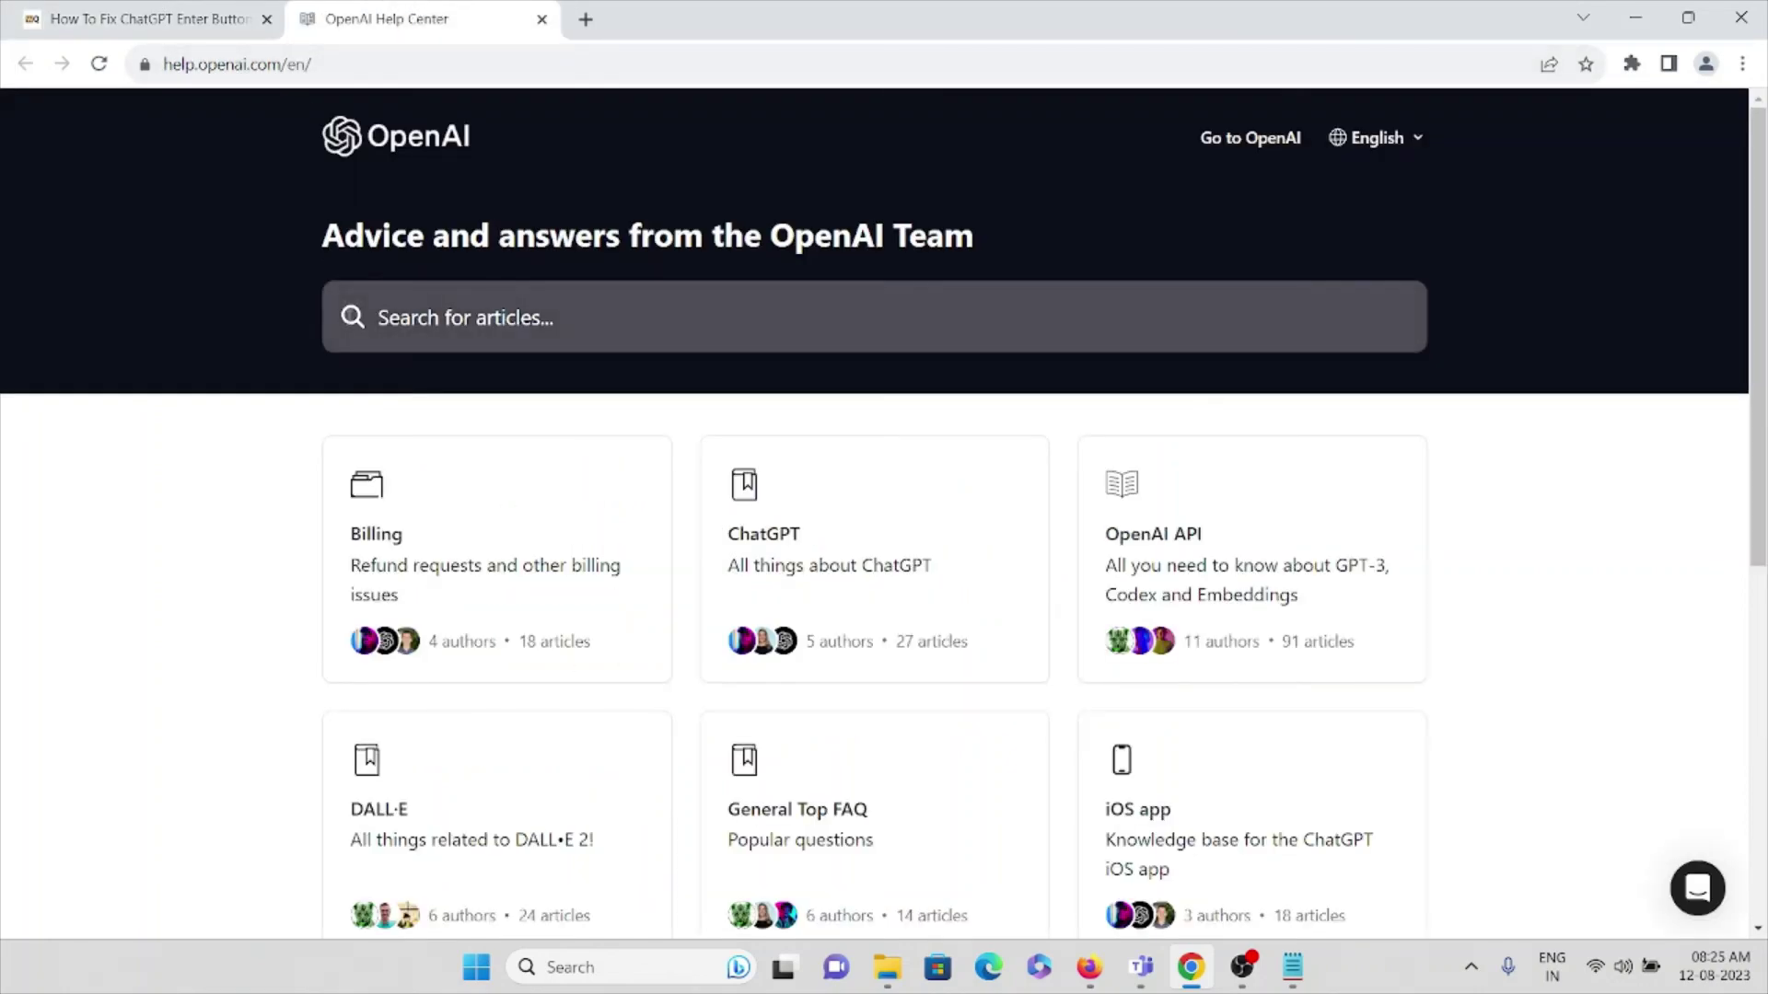
scroll(410, 387, "down", 5)
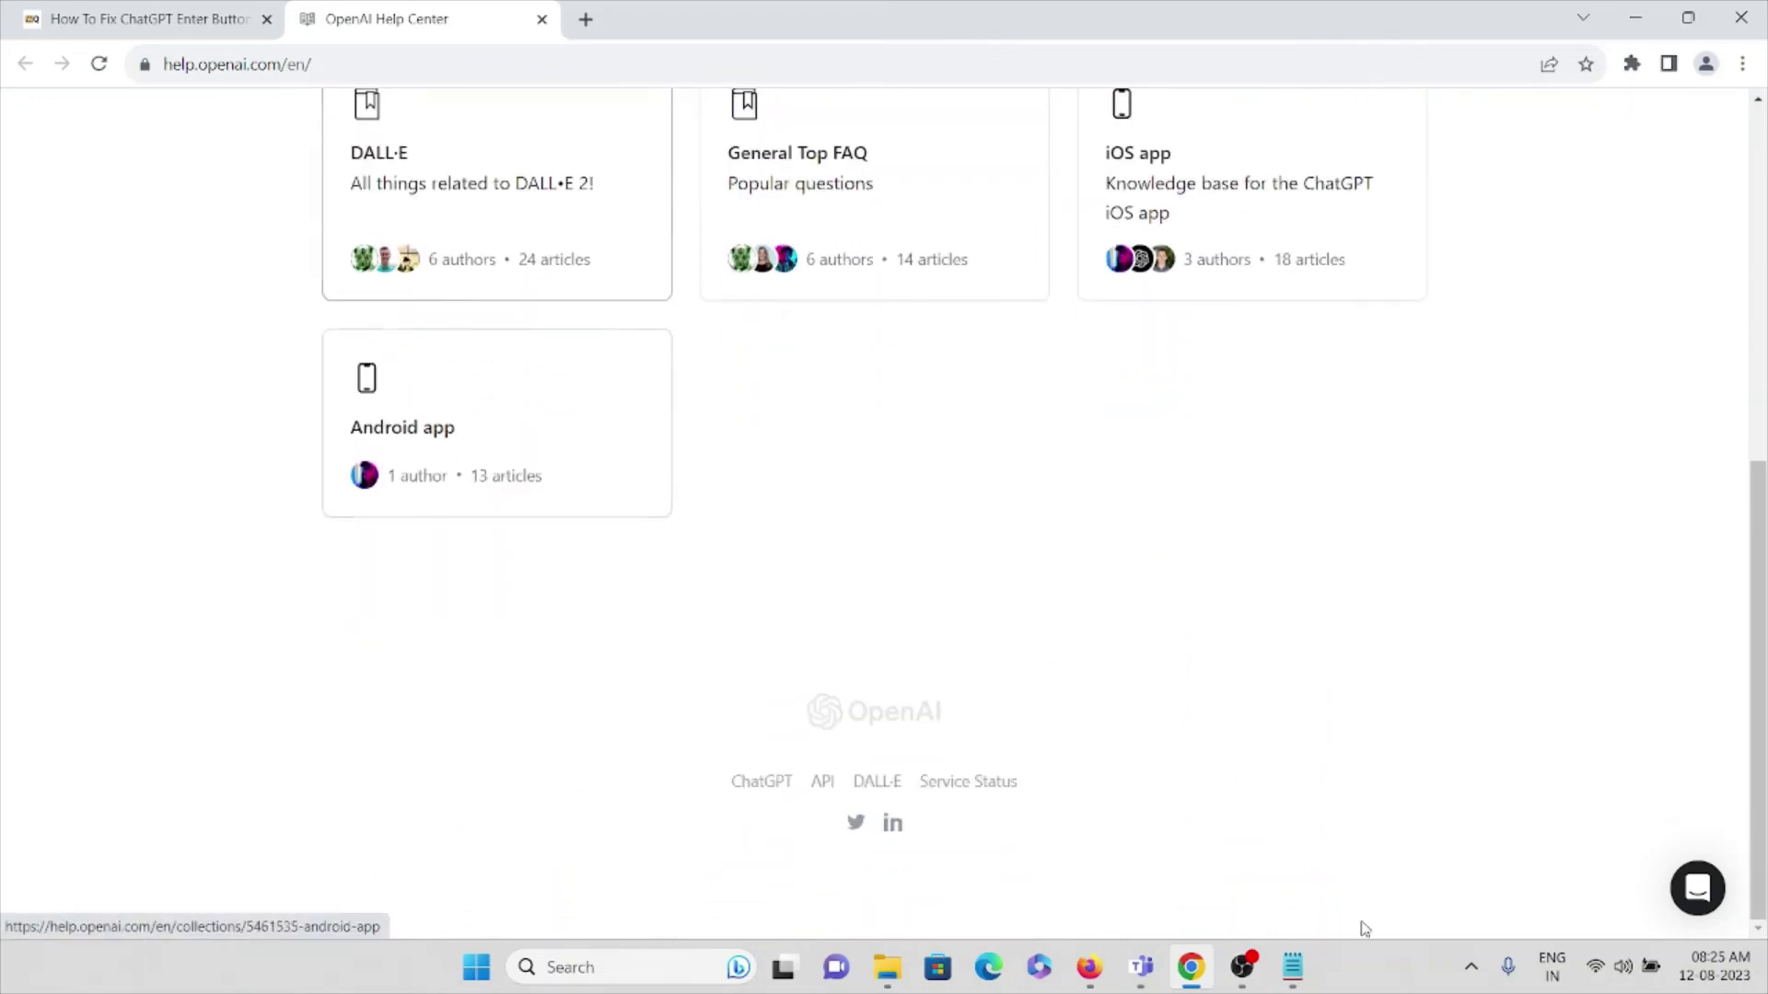
scroll(1485, 767, "up", 5)
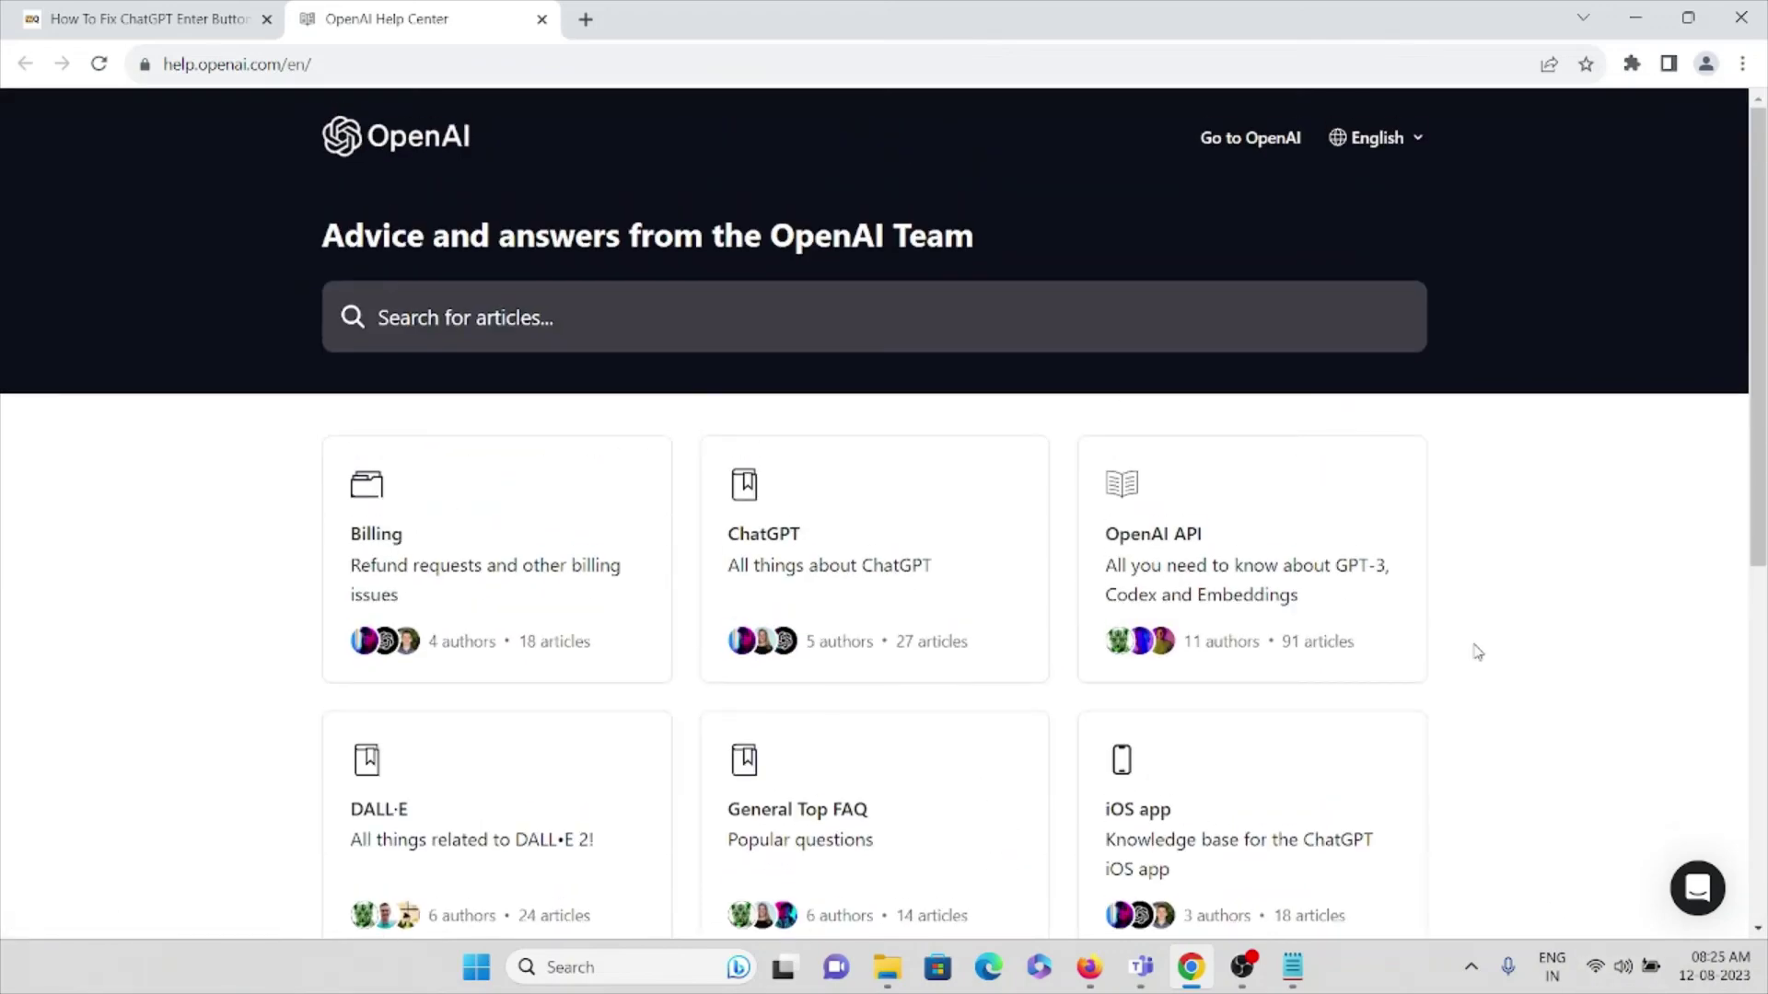
scroll(732, 360, "down", 3)
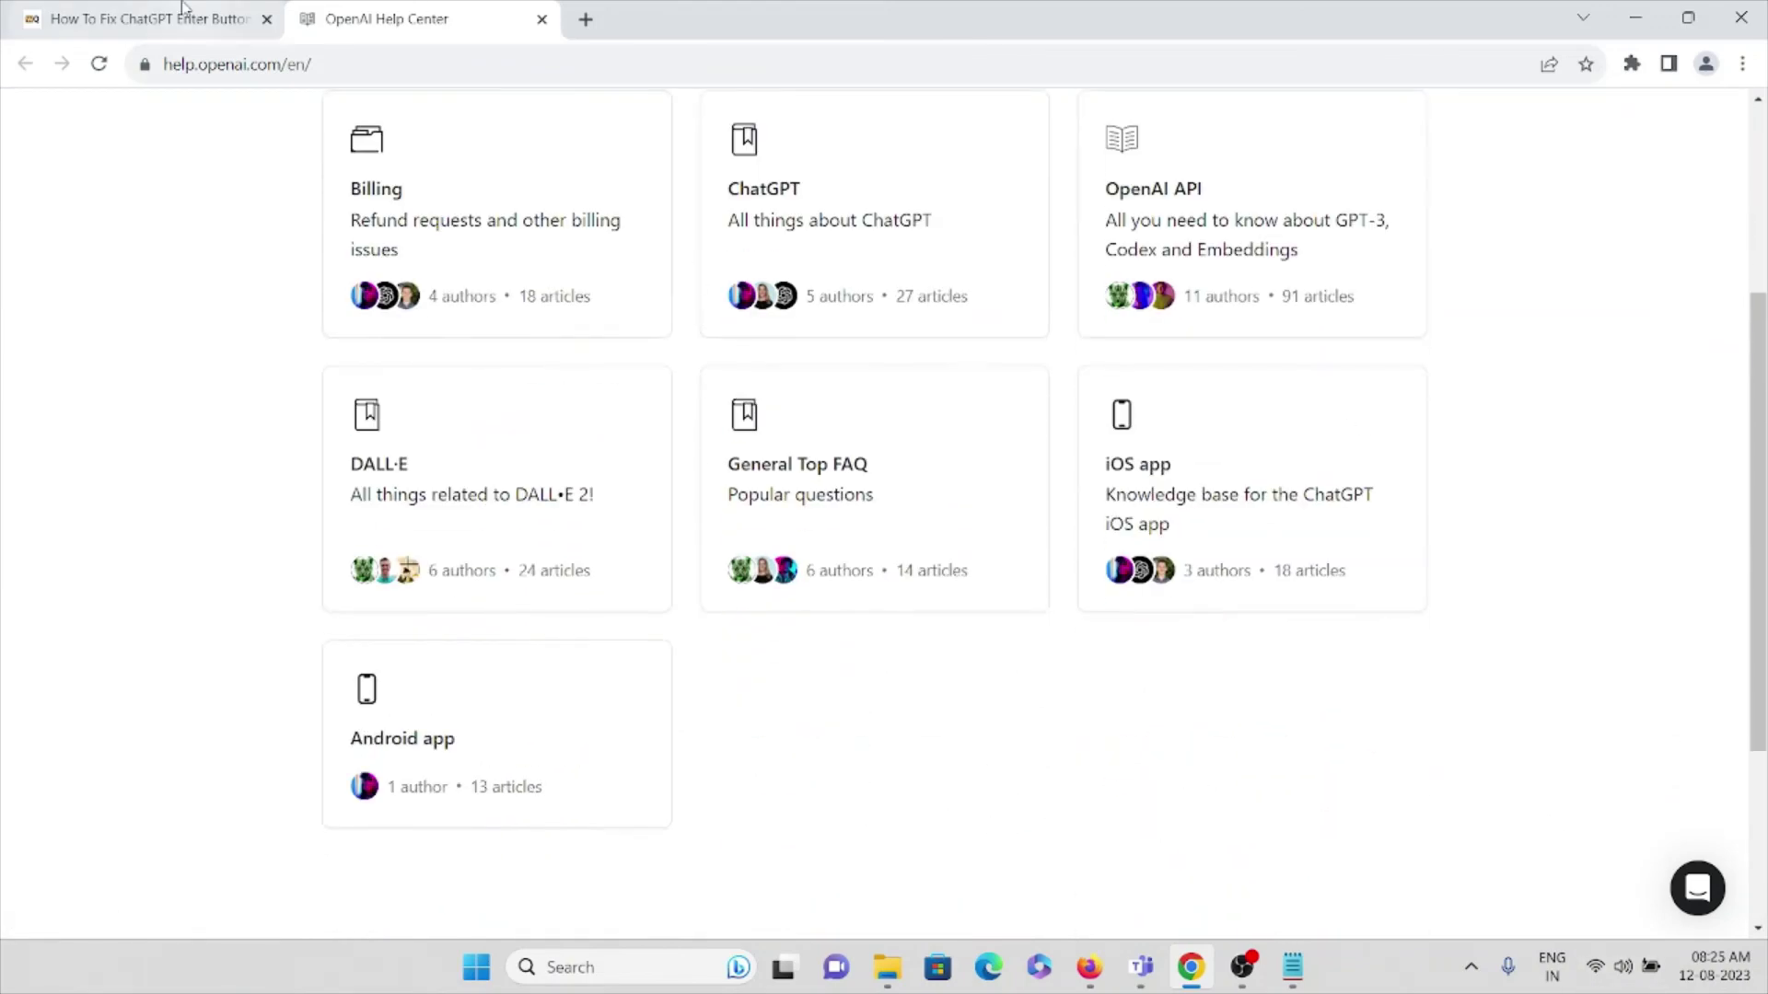
left_click(167, 18)
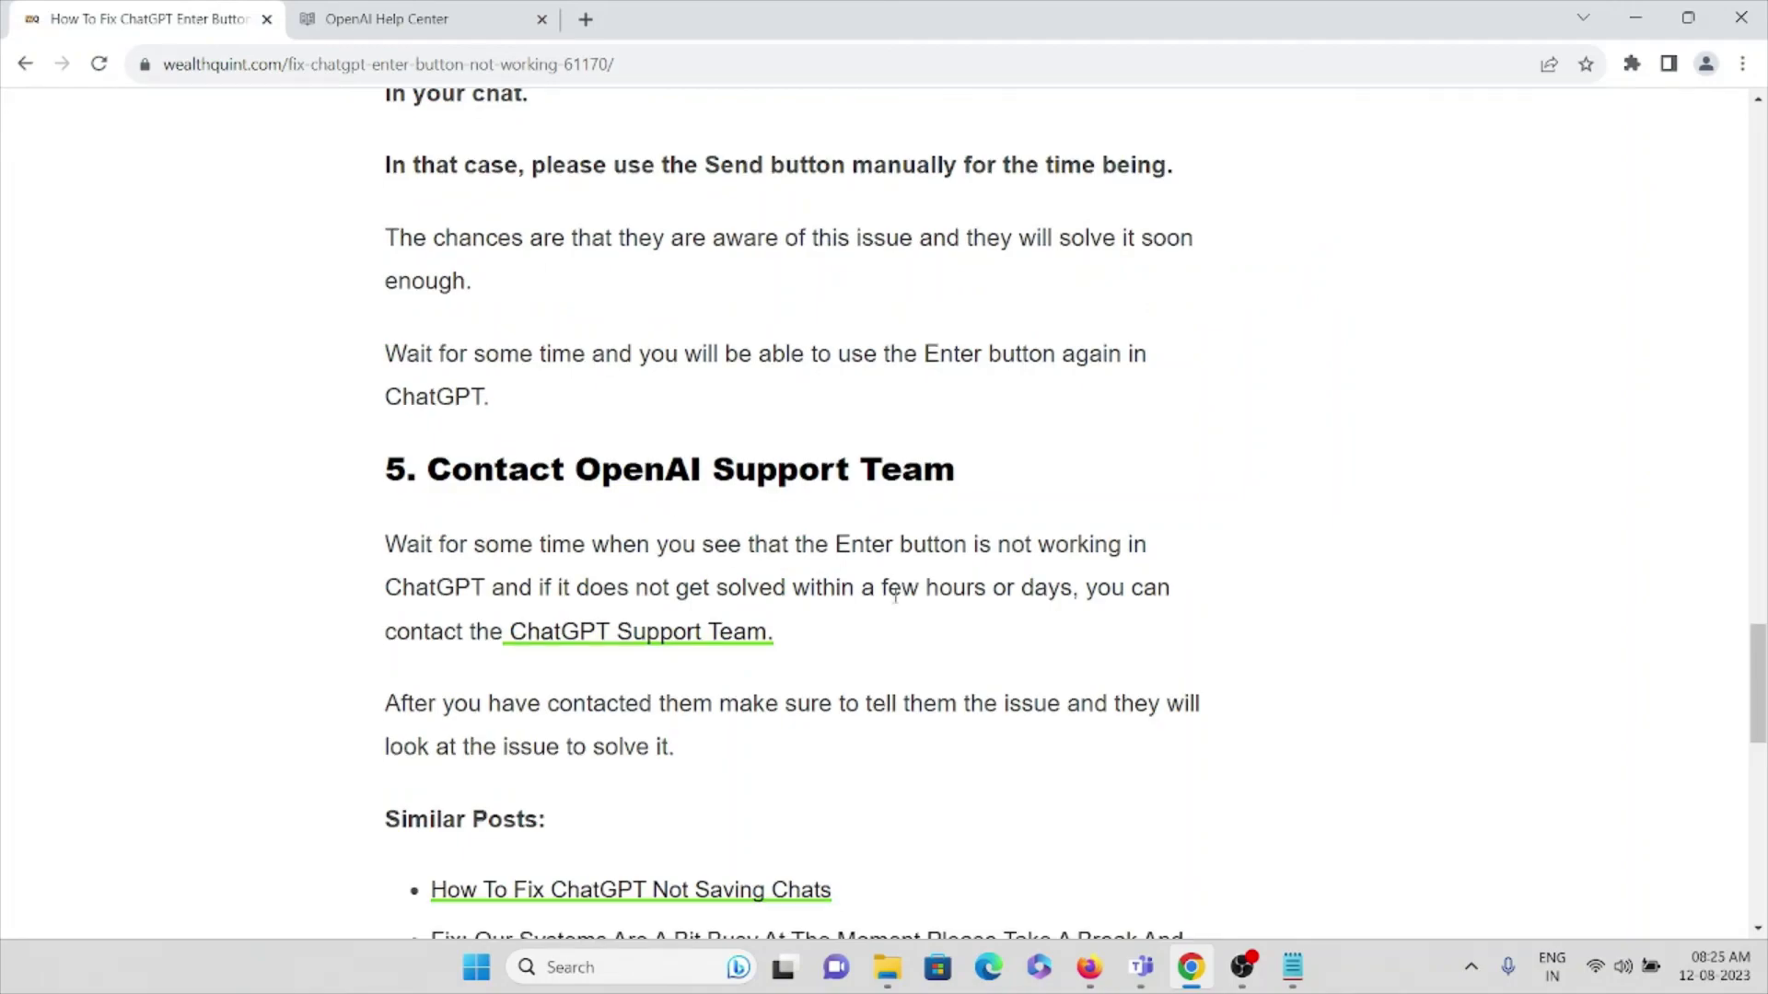
scroll(856, 594, "down", 3)
scroll(890, 616, "down", 2)
scroll(1308, 664, "up", 5)
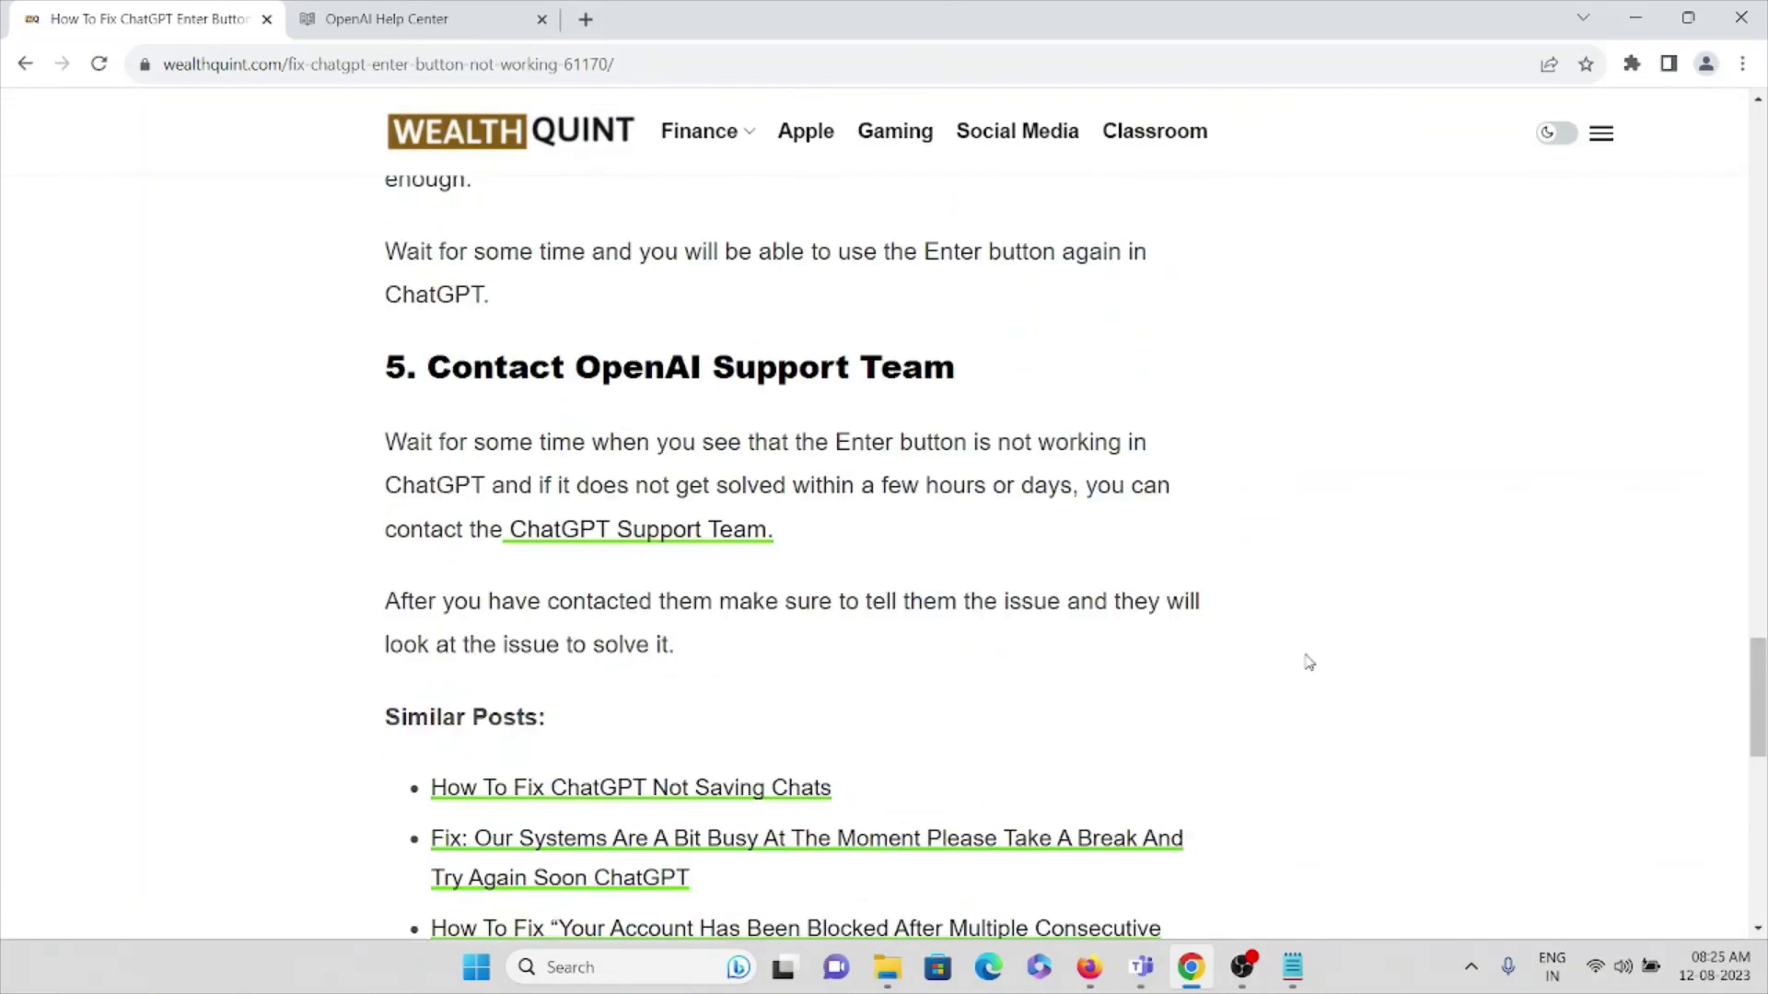
scroll(1308, 664, "up", 5)
scroll(1307, 663, "up", 5)
scroll(1326, 677, "up", 5)
scroll(1343, 690, "up", 2)
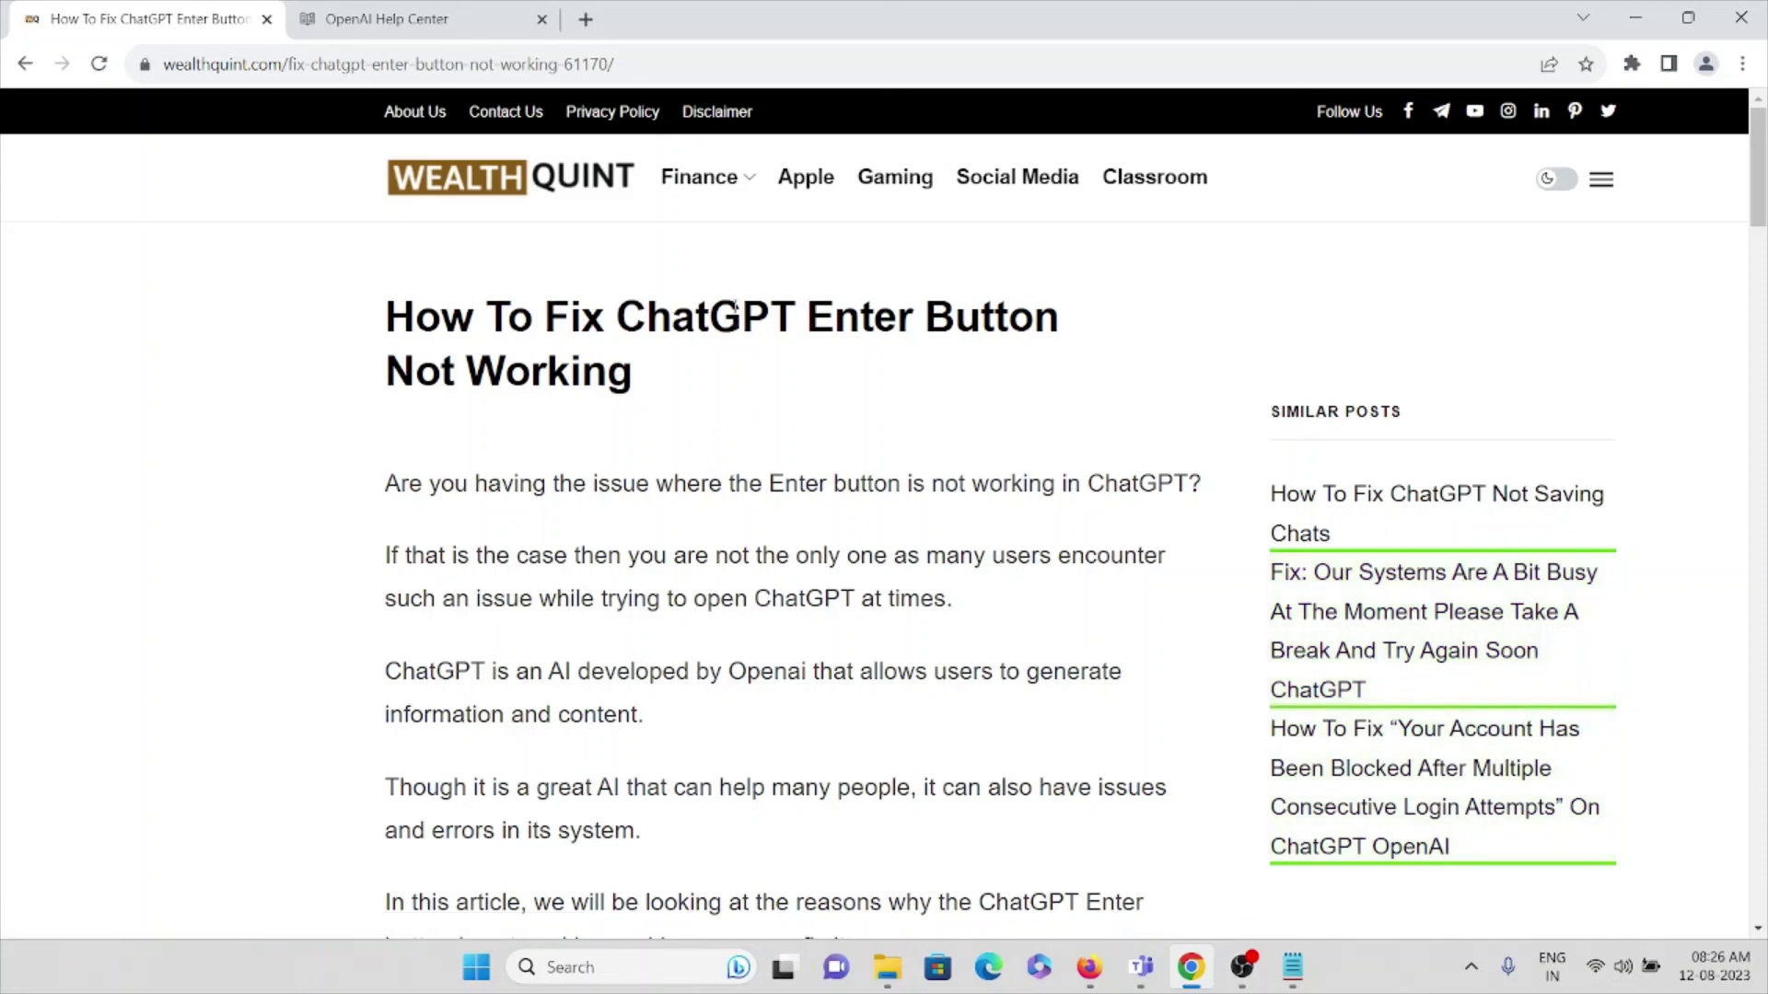
Select the 'How To Fix ChatGPT Enter Button Not Working' title, then deselect it
triple_click(594, 359)
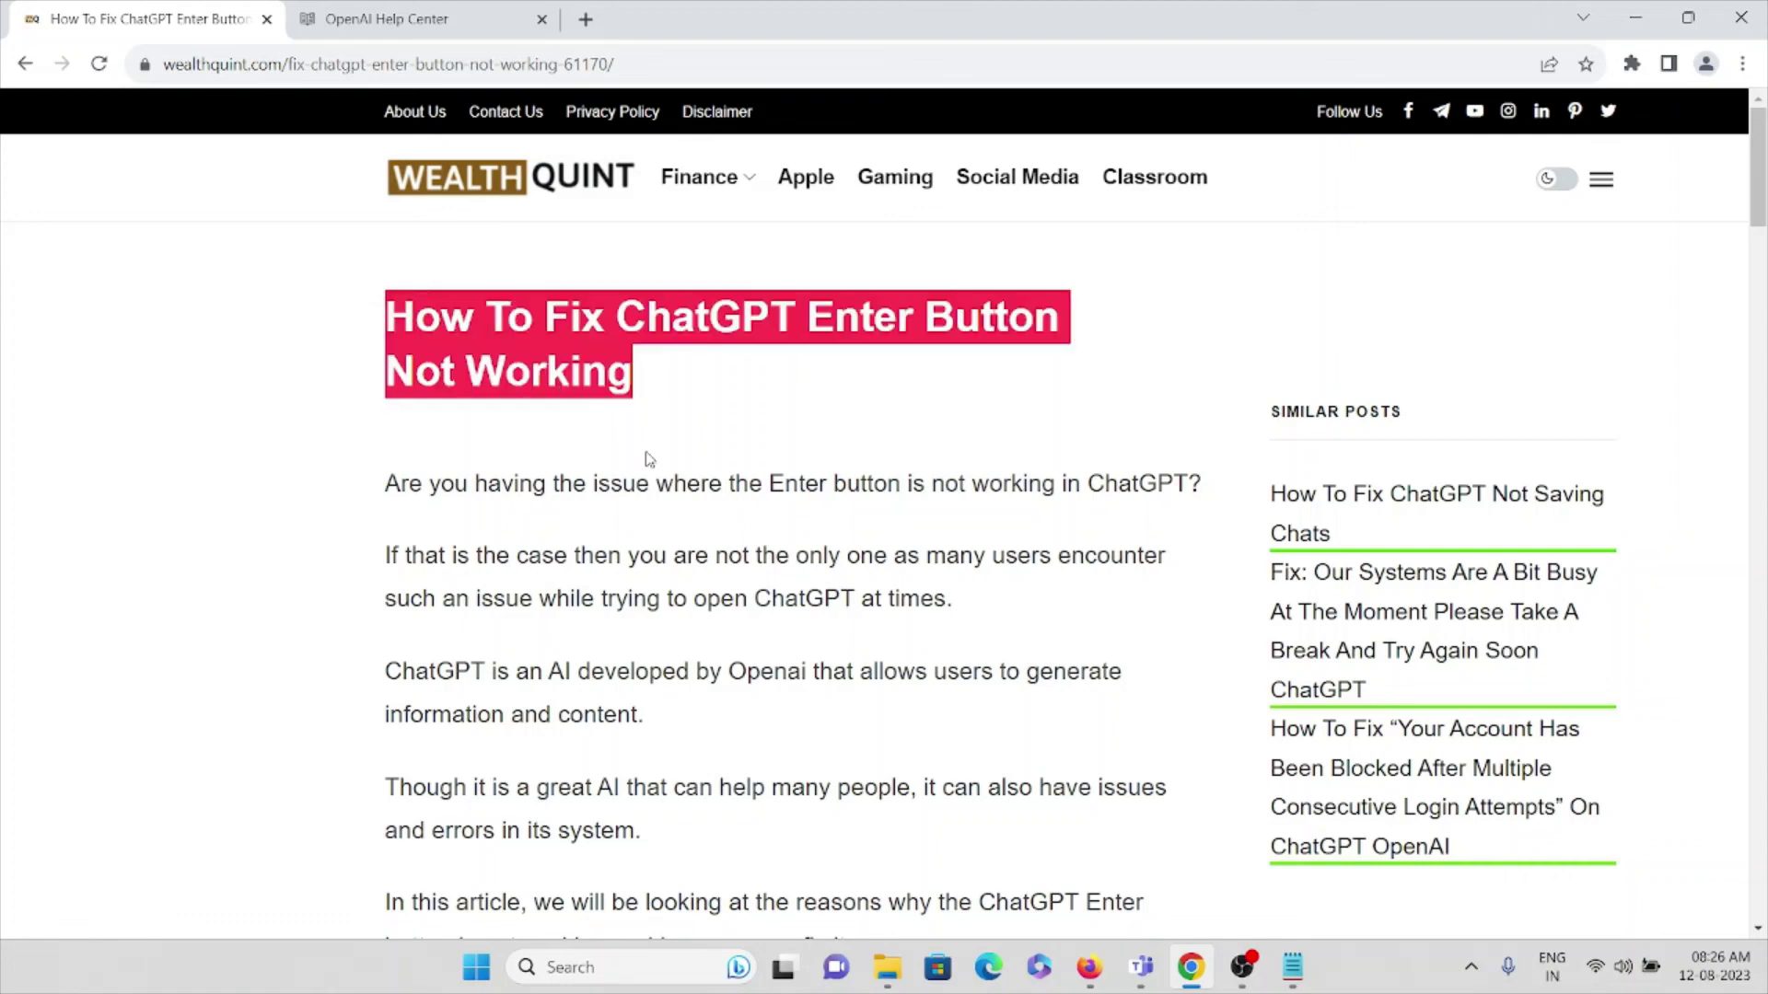
left_click(682, 461)
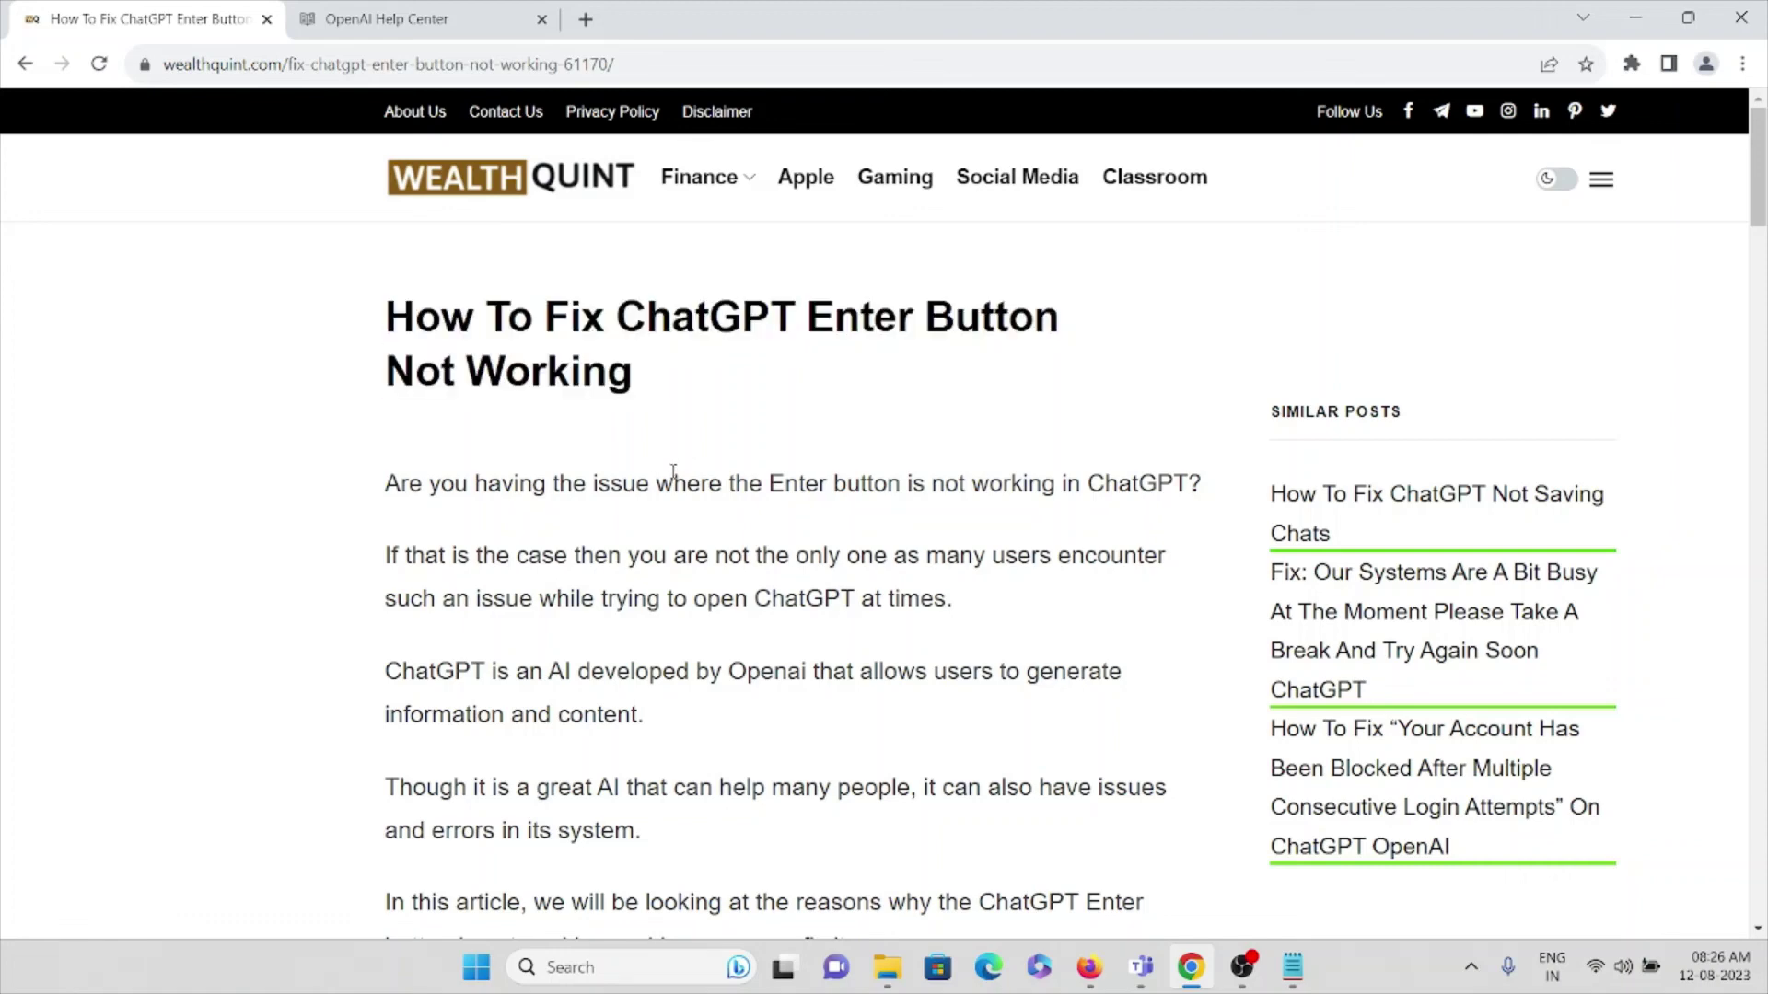